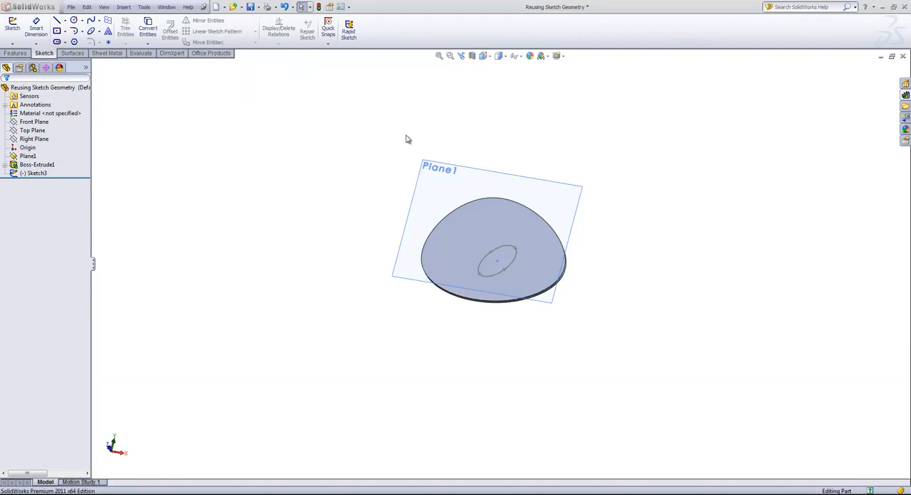
# Step: Start a sketch on Plane1 and convert the outline of the extruded body's face into it with Convert Entities
pyautogui.click(435, 183)
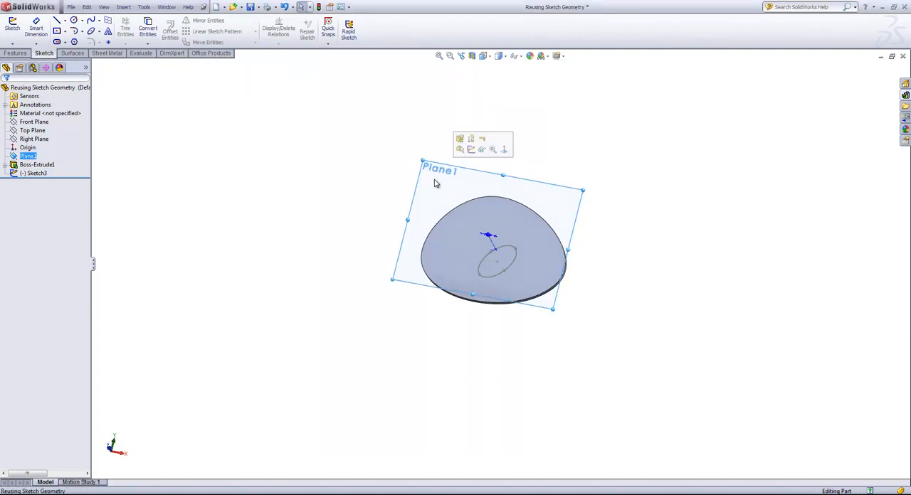
pyautogui.click(470, 149)
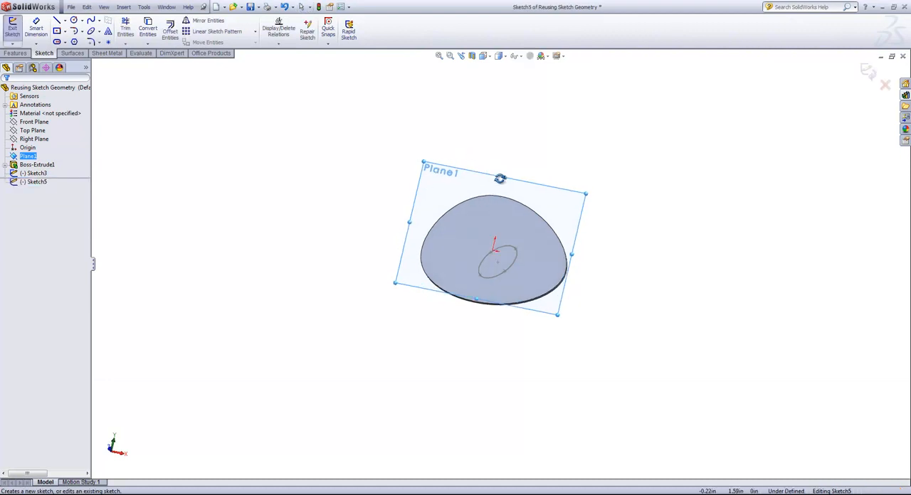
pyautogui.moveTo(500, 178); pyautogui.dragTo(505, 191, button='middle')
pyautogui.scroll(-2, 499, 210)
pyautogui.scroll(3, 502, 226)
pyautogui.moveTo(515, 238); pyautogui.dragTo(517, 240, button='middle')
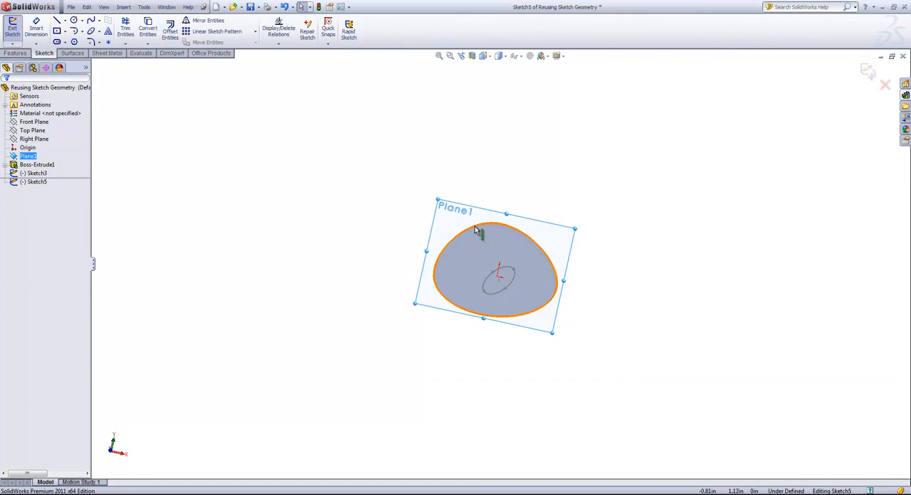
pyautogui.click(484, 242)
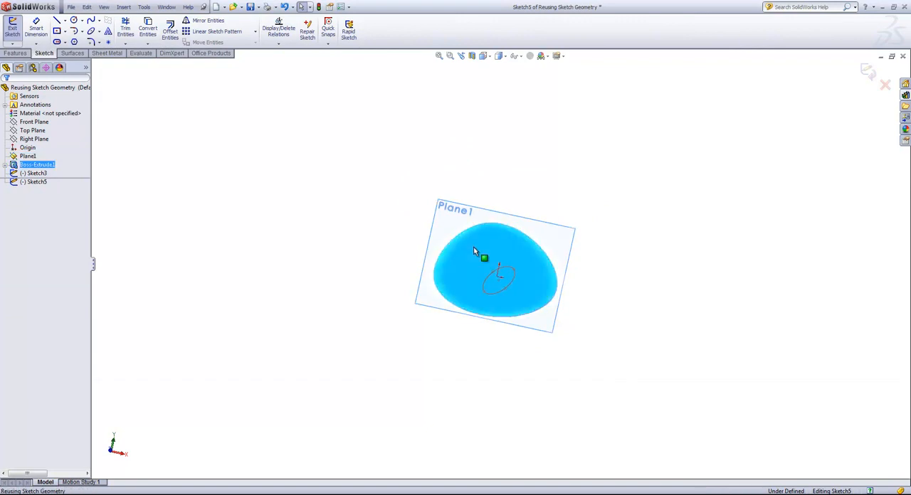
pyautogui.click(148, 28)
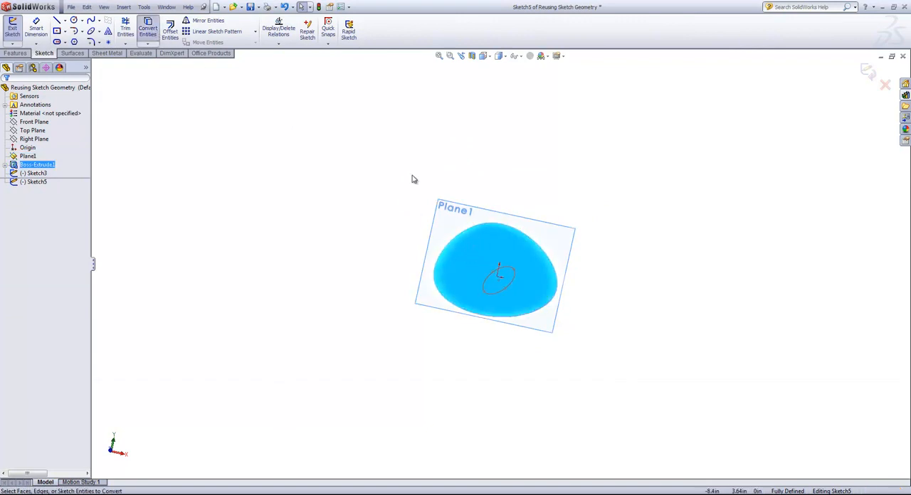
# Step: Convert the ellipse from Sketch3 into the active sketch on Plane1 and close Convert Entities
pyautogui.scroll(-2, 545, 305)
pyautogui.moveTo(509, 267); pyautogui.dragTo(452, 199, button='middle')
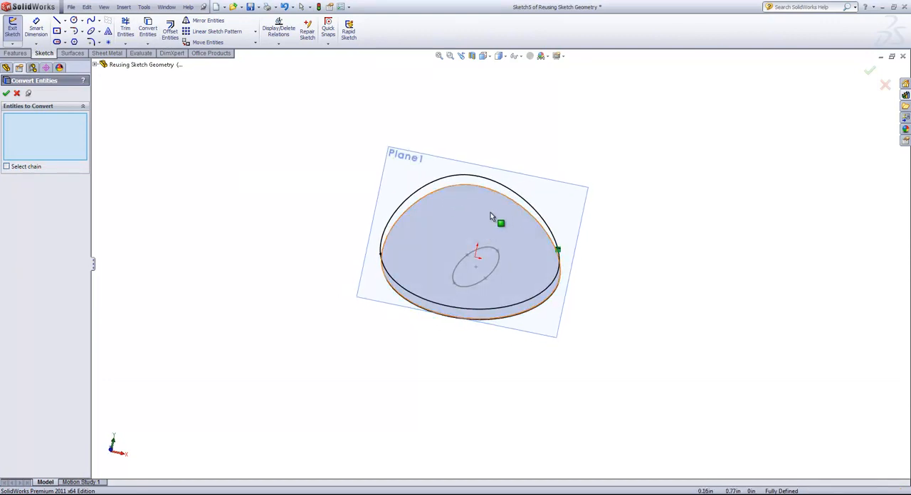
pyautogui.click(487, 249)
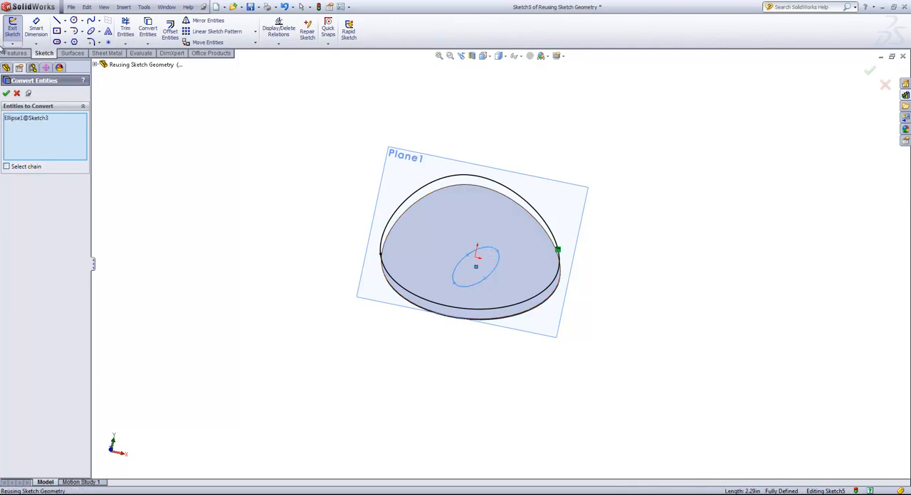
pyautogui.click(6, 94)
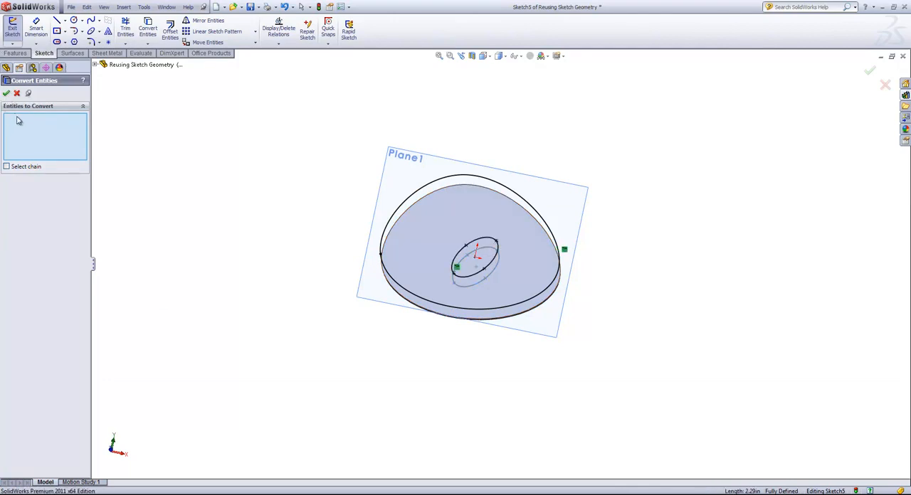
pyautogui.moveTo(198, 135); pyautogui.dragTo(206, 142, button='middle')
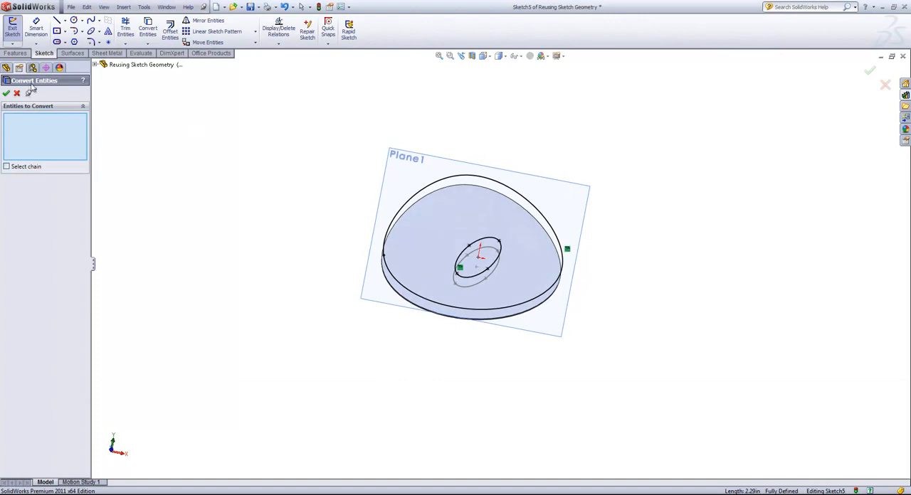
pyautogui.click(16, 93)
pyautogui.moveTo(203, 112); pyautogui.dragTo(218, 122, button='middle')
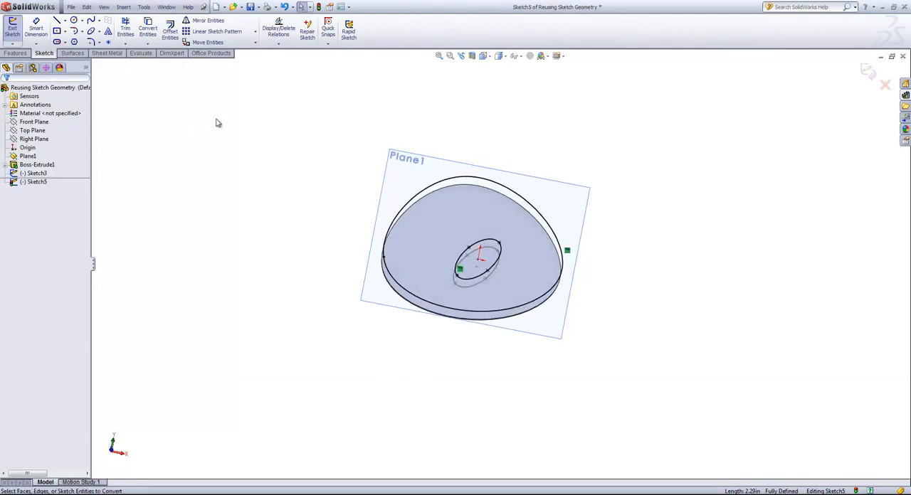
# Step: Offset the converted outer outline inward by 0.25 in as a chain, in one direction only, with dimensions added
pyautogui.click(169, 33)
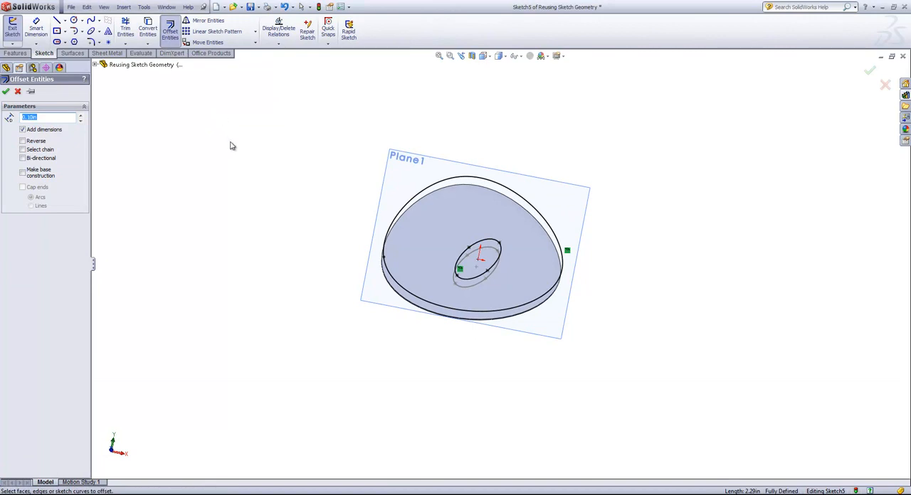
pyautogui.click(507, 200)
pyautogui.click(507, 197)
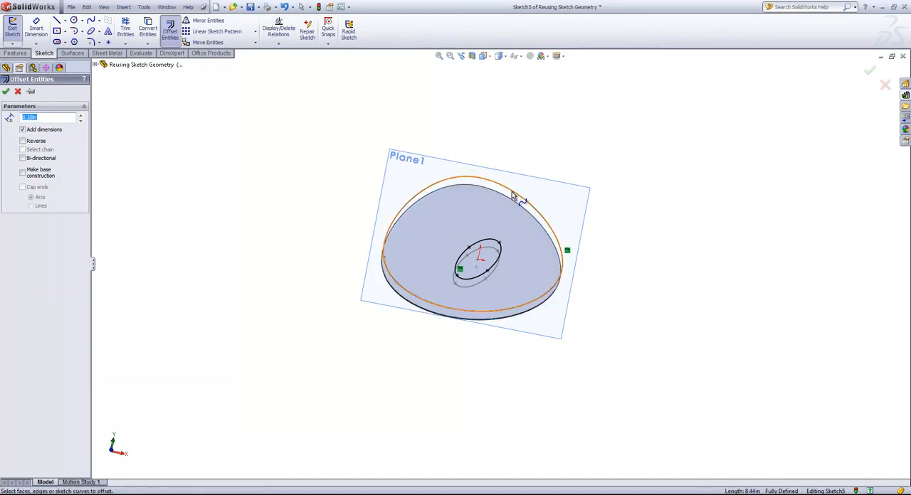
pyautogui.click(510, 193)
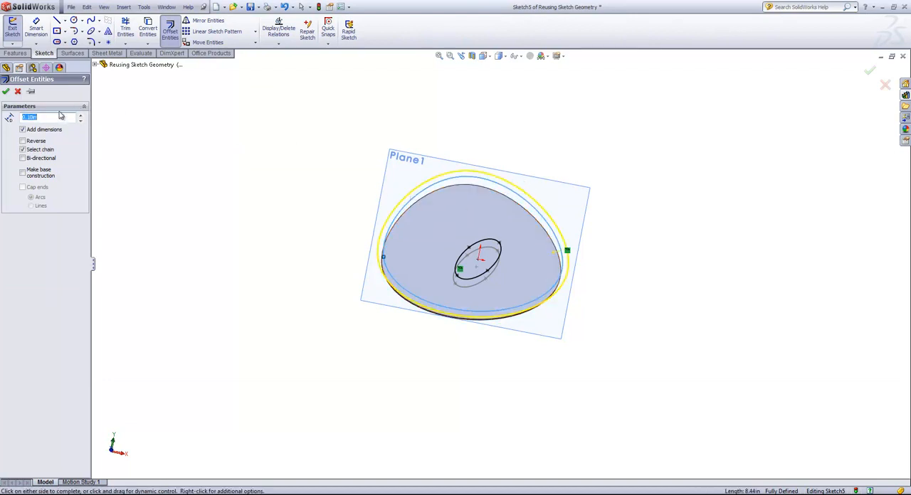
pyautogui.write('.25')
pyautogui.press('Return')
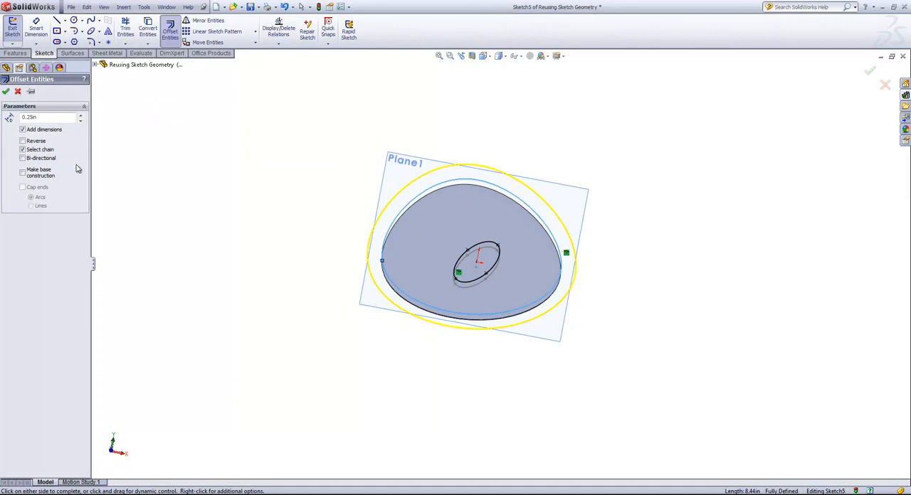
pyautogui.click(32, 145)
pyautogui.click(31, 144)
pyautogui.click(37, 160)
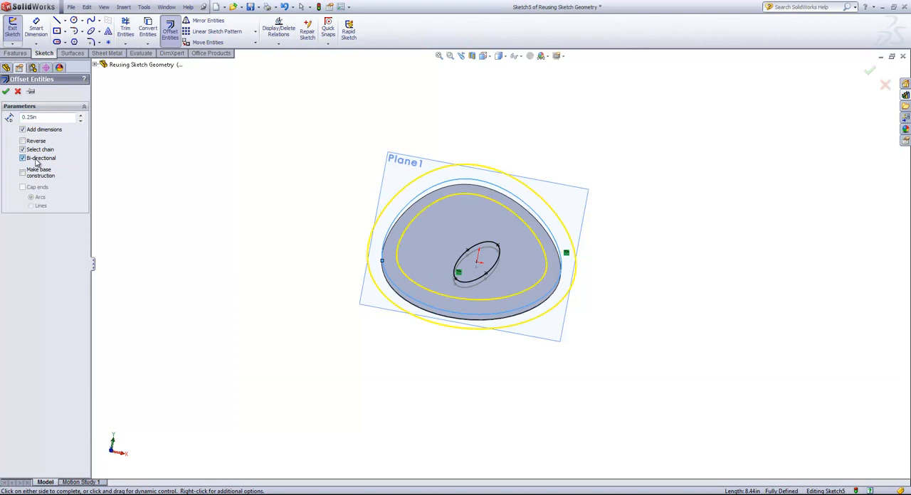
pyautogui.click(37, 160)
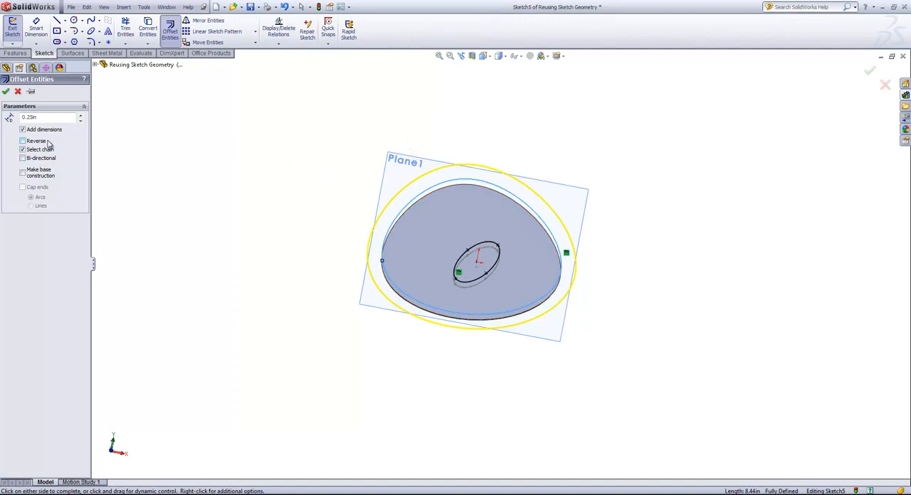
pyautogui.click(438, 220)
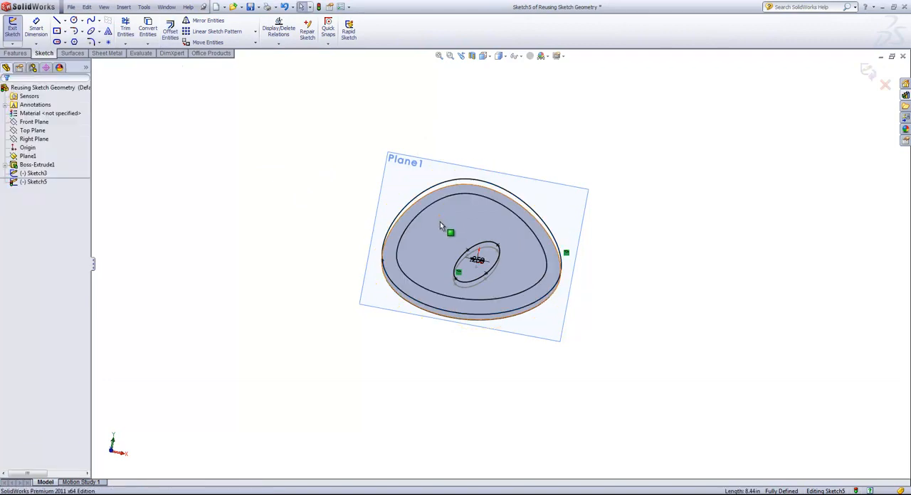
# Step: Exit the sketch containing the converted outline, ellipse and offset curve, and clear the selection
pyautogui.moveTo(465, 218)
pyautogui.mouseDown(button='middle')
pyautogui.moveTo(464, 195)
pyautogui.moveTo(462, 218)
pyautogui.mouseUp(button='middle')
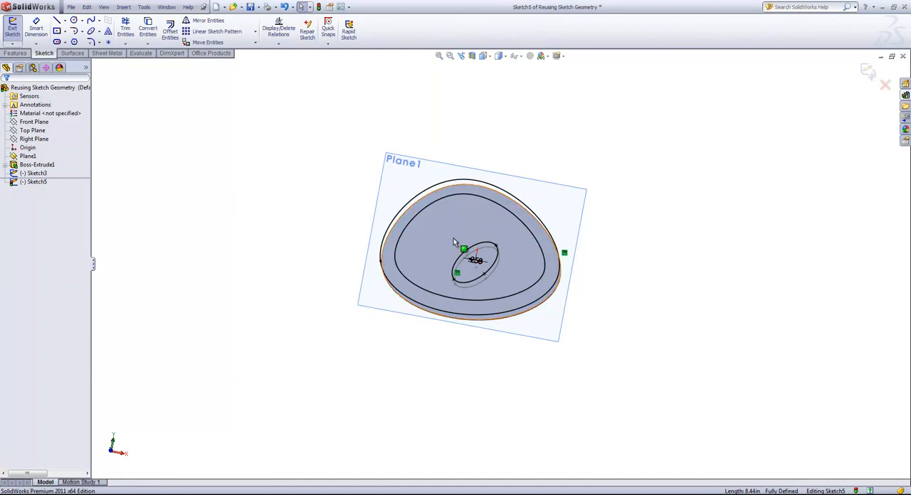
pyautogui.moveTo(453, 238)
pyautogui.mouseDown(button='middle')
pyautogui.moveTo(462, 222)
pyautogui.moveTo(431, 168)
pyautogui.moveTo(441, 154)
pyautogui.moveTo(423, 219)
pyautogui.mouseUp(button='middle')
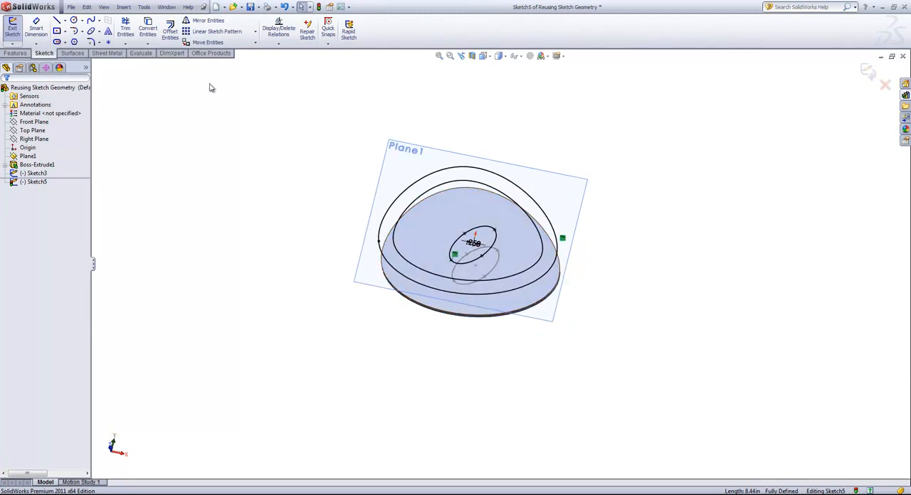
pyautogui.click(148, 44)
pyautogui.click(868, 71)
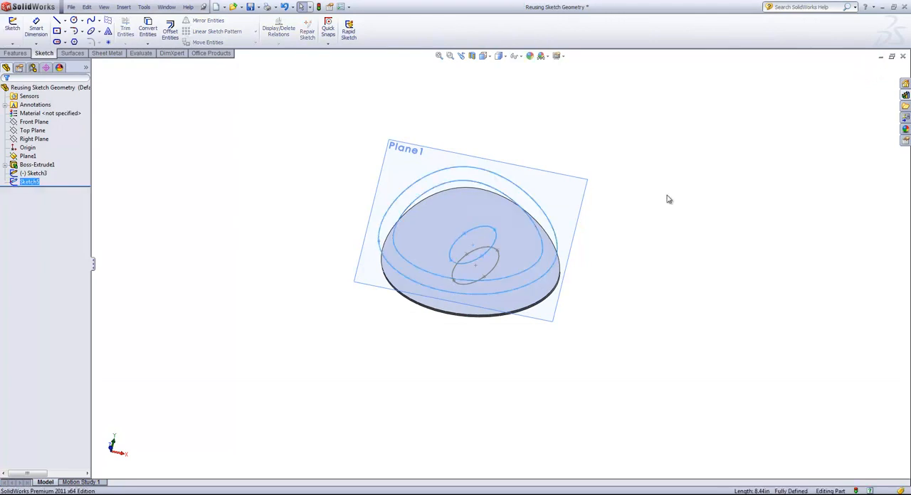
pyautogui.click(659, 193)
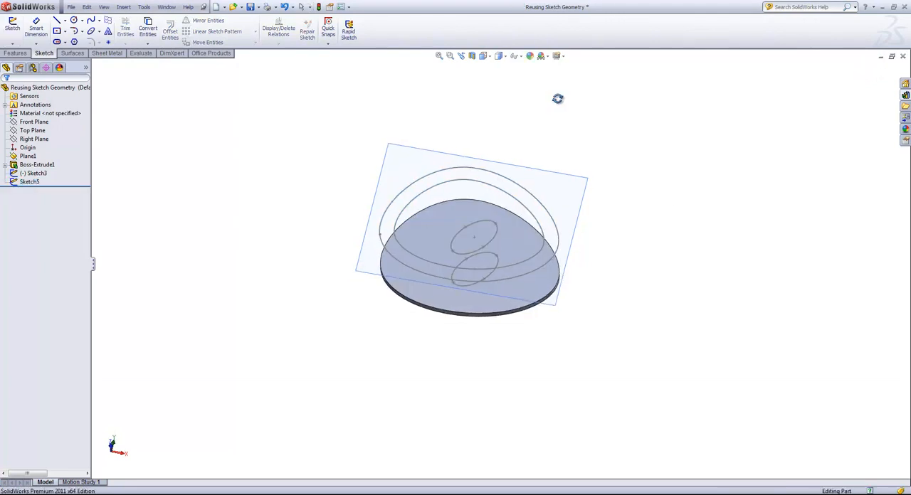
# Step: Hide the converted-geometry sketch on Plane1, the extruded body, and the ellipse's Sketch3
pyautogui.click(535, 206)
pyautogui.rightClick(535, 205)
pyautogui.click(554, 178)
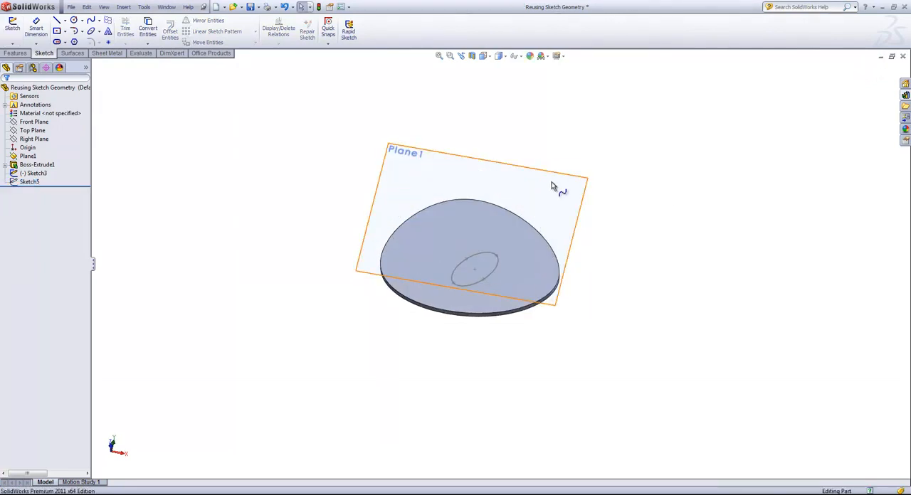
pyautogui.click(507, 229)
pyautogui.rightClick(508, 229)
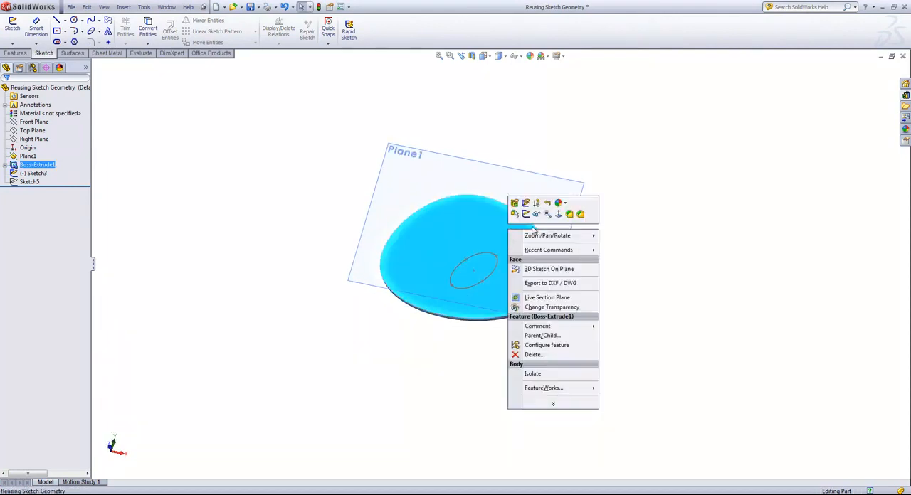
pyautogui.click(535, 217)
pyautogui.rightClick(486, 254)
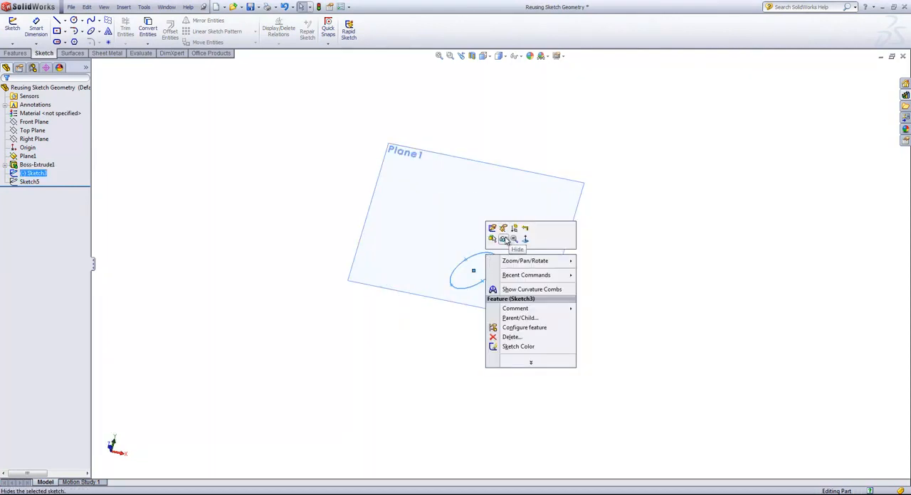
pyautogui.click(526, 240)
# Step: Start a new sketch on Plane1 and draw a vertical centerline about 1.5 in long upward from the origin
pyautogui.click(445, 188)
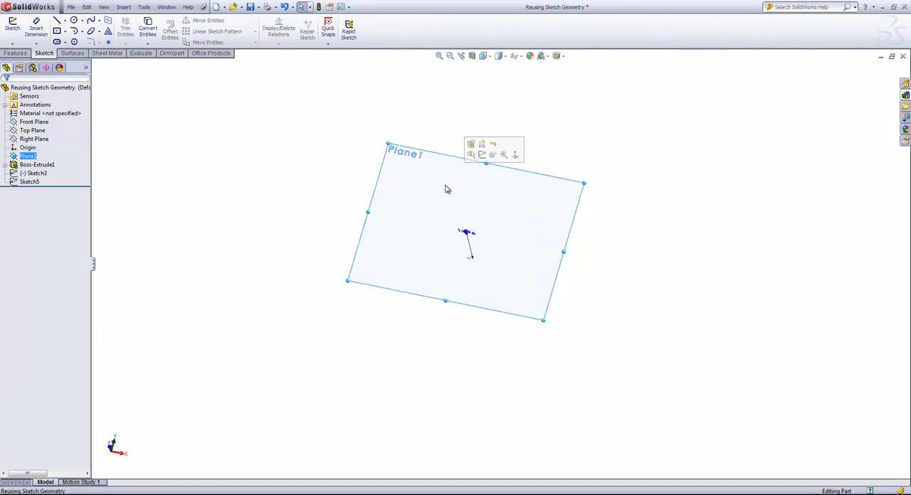
pyautogui.click(482, 154)
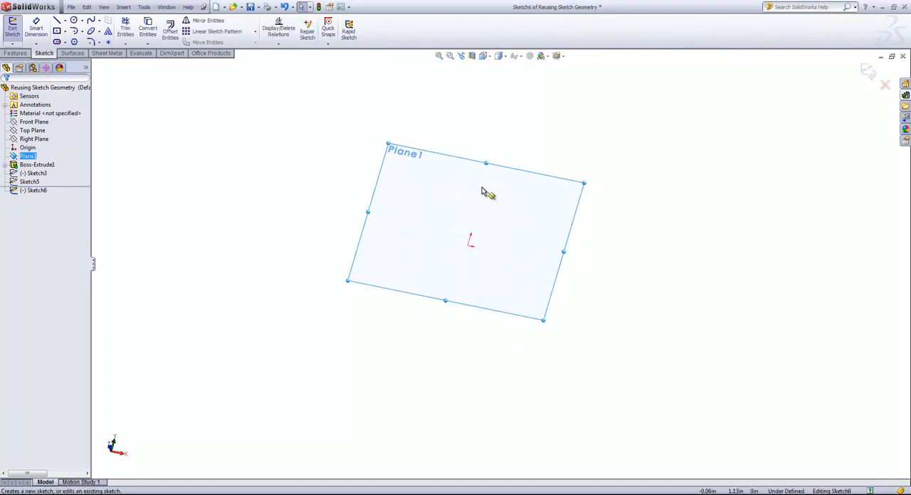
pyautogui.press('space')
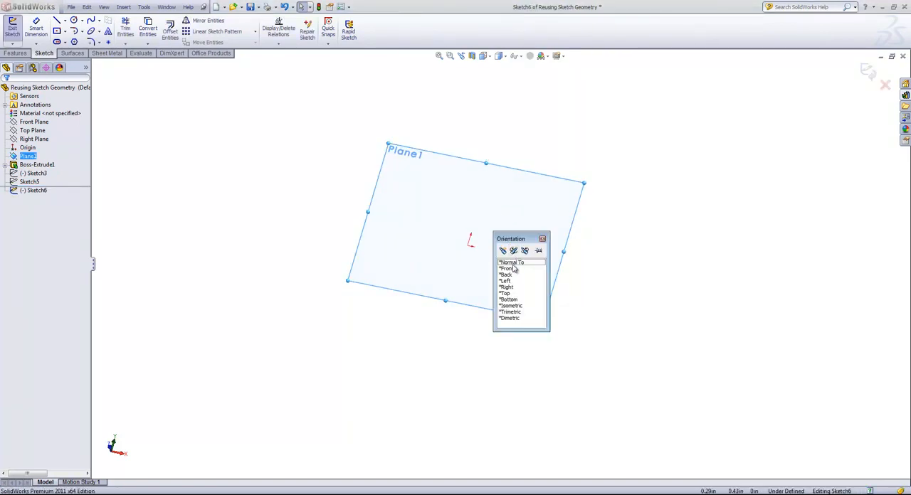
pyautogui.click(512, 264)
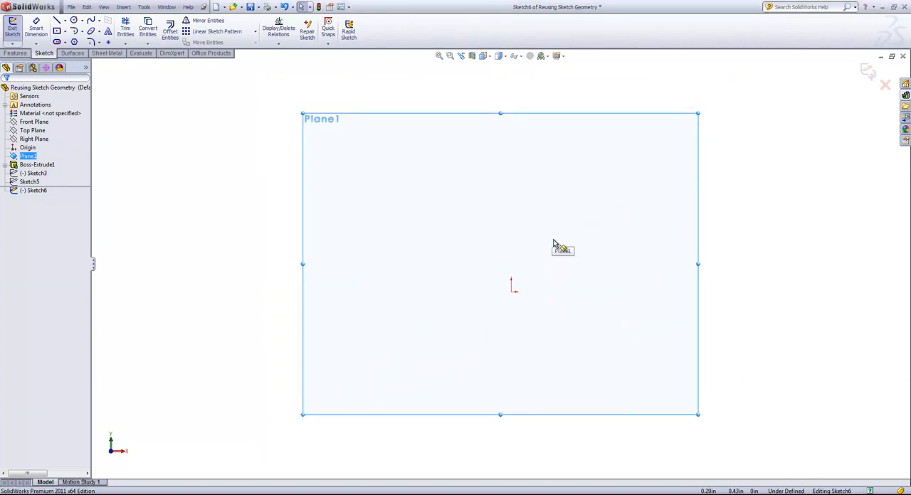
pyautogui.press('s')
pyautogui.click(512, 242)
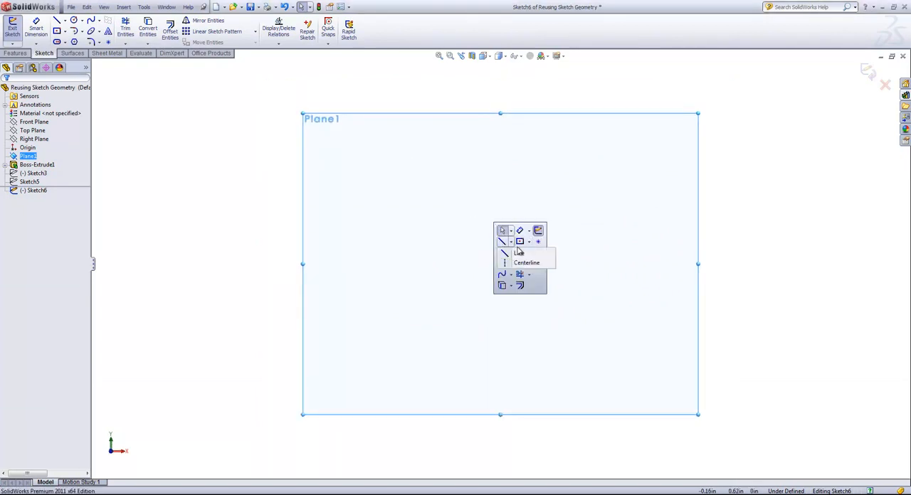
pyautogui.click(521, 264)
pyautogui.click(512, 290)
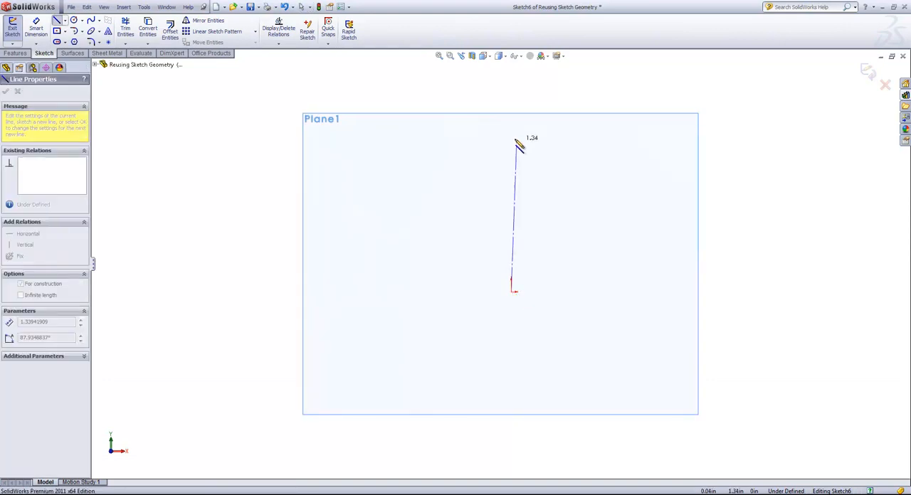
pyautogui.click(512, 123)
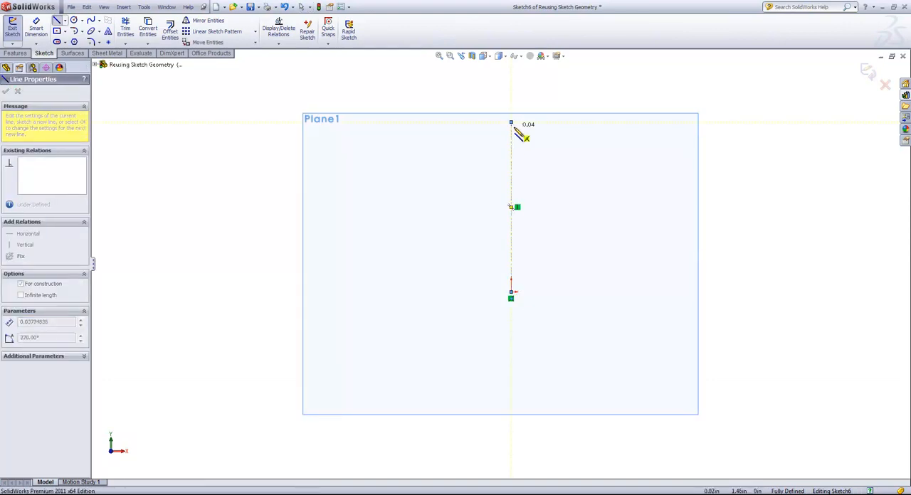
# Step: Sketch a circle of about 0.12 in radius to the right of the centerline's upper half, centered at about X 0.62, Y 1.22 in
pyautogui.press('s')
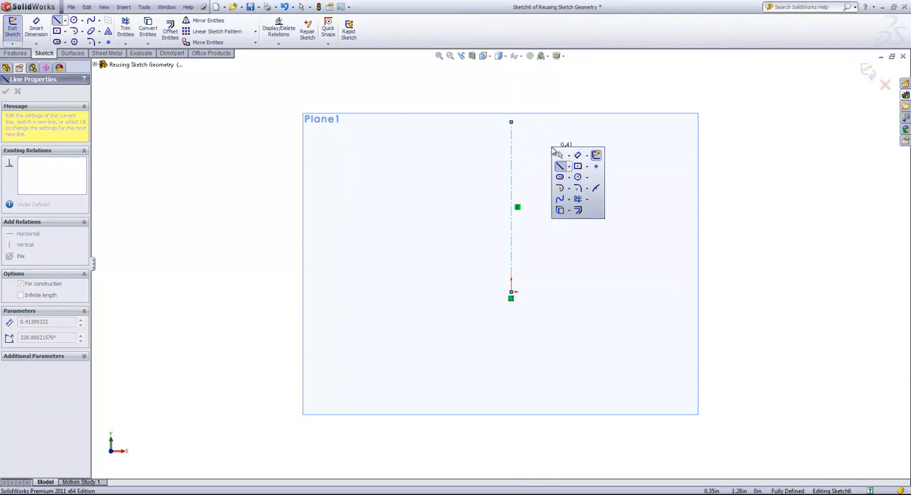
pyautogui.click(578, 177)
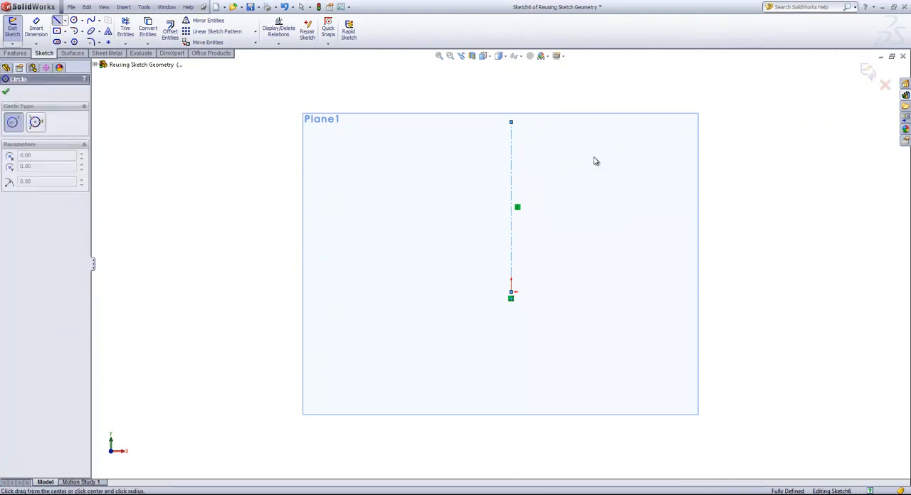
pyautogui.click(582, 154)
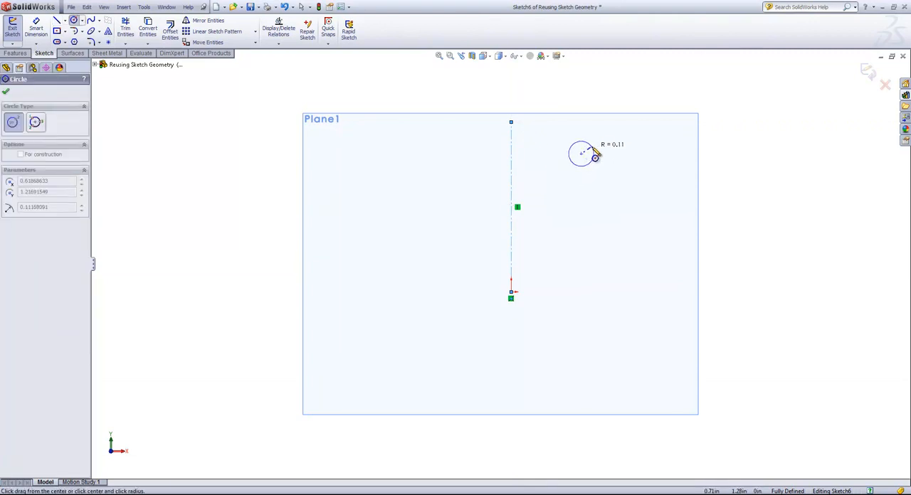
pyautogui.click(592, 163)
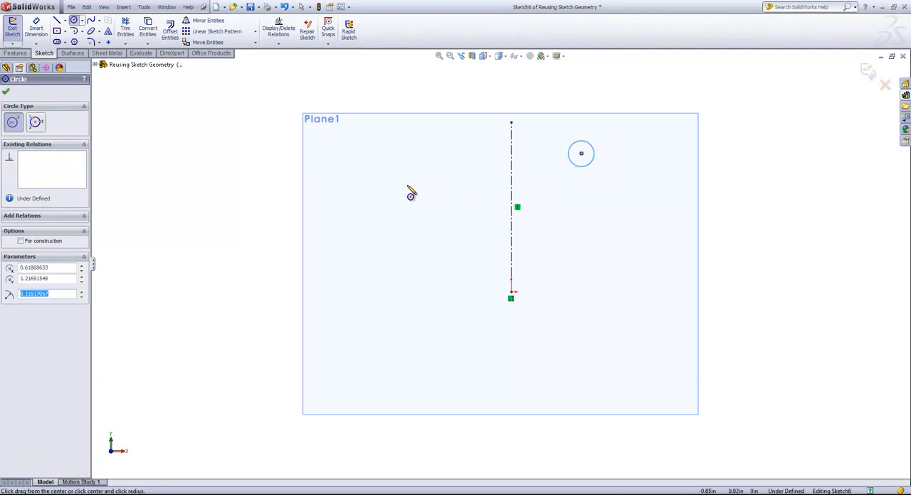
# Step: Mirror the circle about the vertical centerline with Copy turned off, moving it to the other side
pyautogui.click(211, 22)
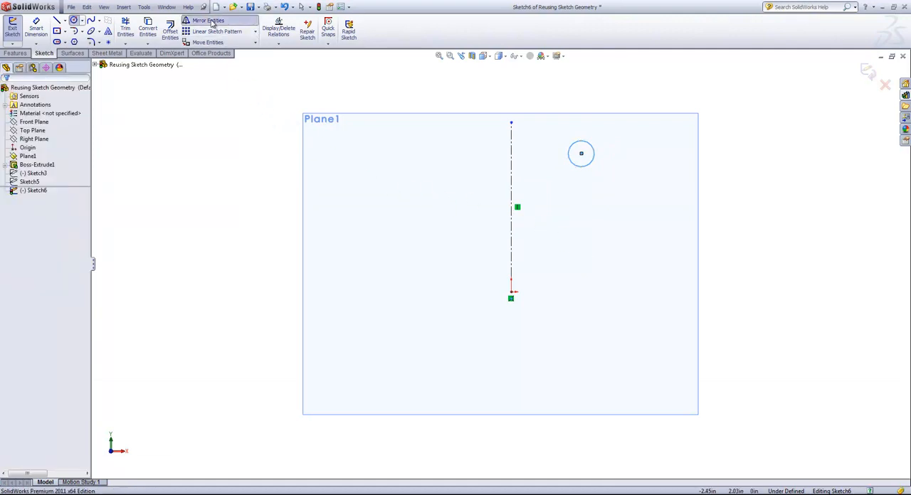
pyautogui.click(26, 165)
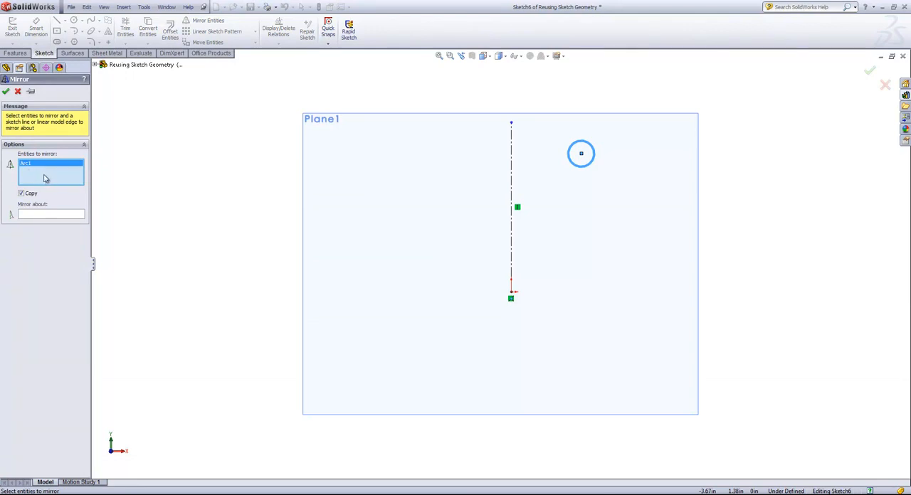
pyautogui.click(44, 215)
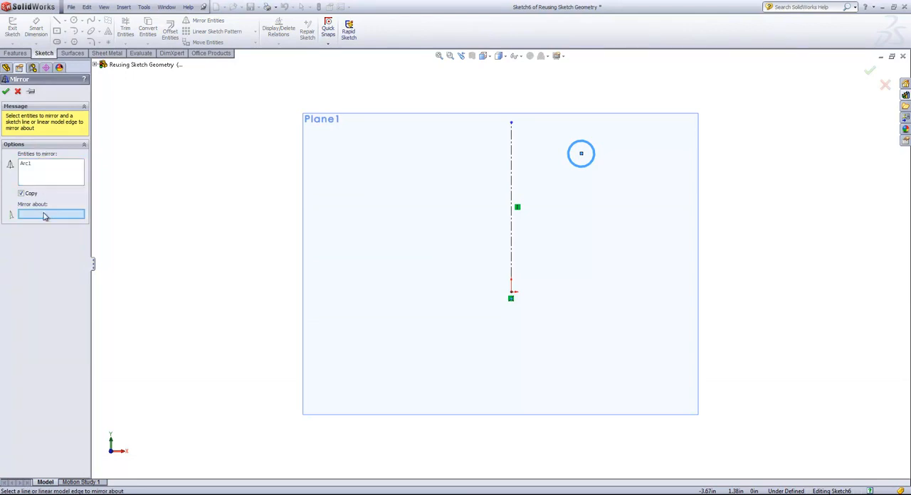
pyautogui.click(511, 155)
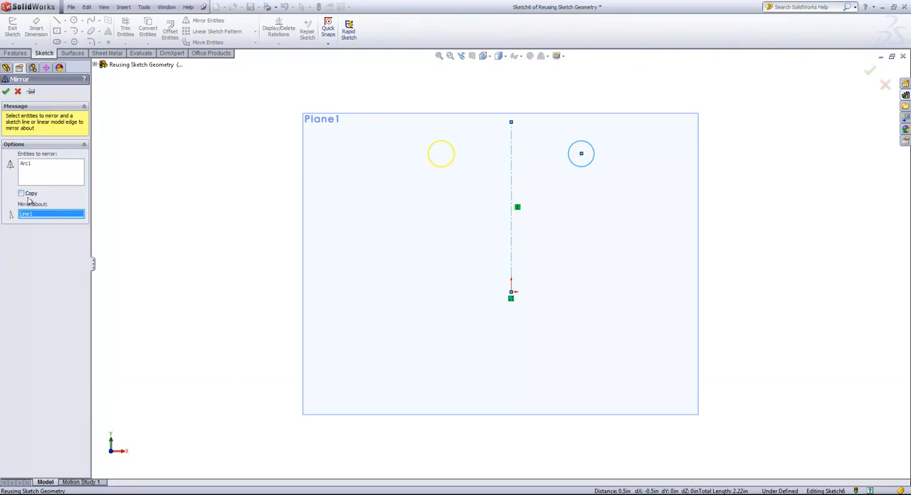
pyautogui.click(5, 92)
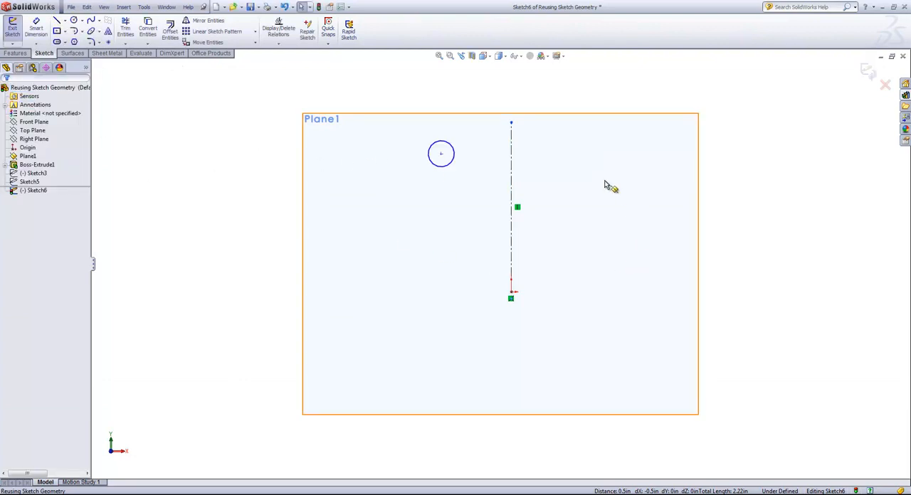
# Step: Sketch a closed triangle with one corner touching the circle's lower left edge and its outer side about 0.45 in long
pyautogui.click(57, 20)
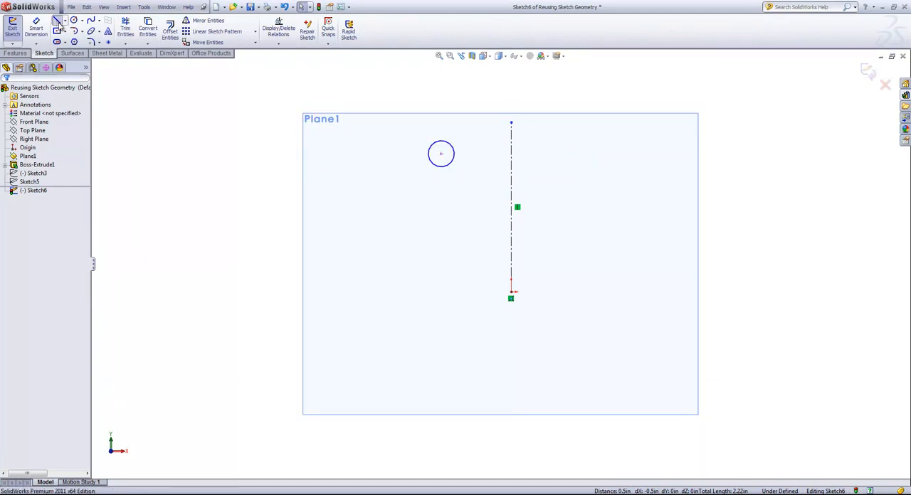
pyautogui.click(384, 180)
pyautogui.click(432, 168)
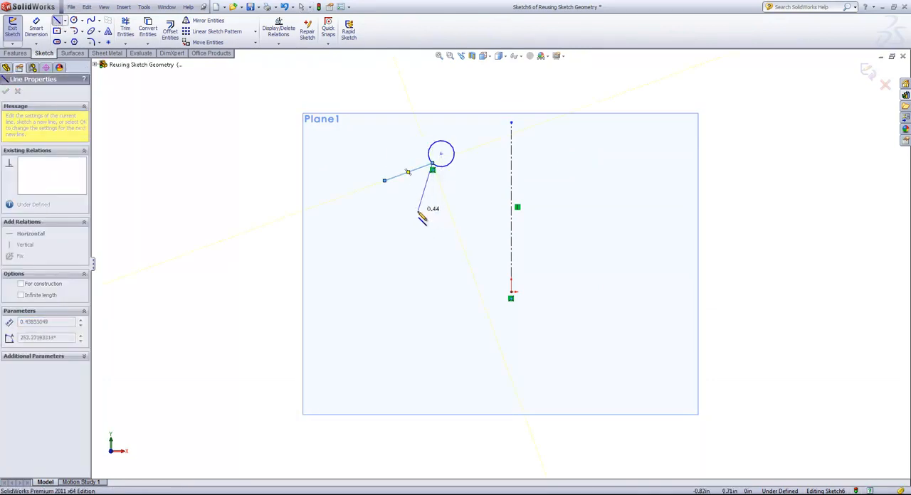
pyautogui.click(417, 220)
pyautogui.click(385, 180)
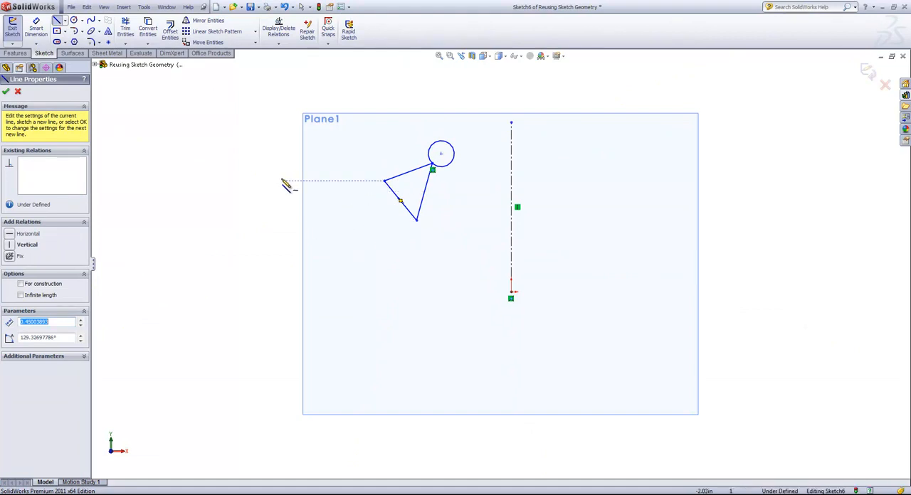
# Step: Mirror the circle and the triangle's two sides that meet it about the vertical centerline, with Copy turned on
pyautogui.click(206, 20)
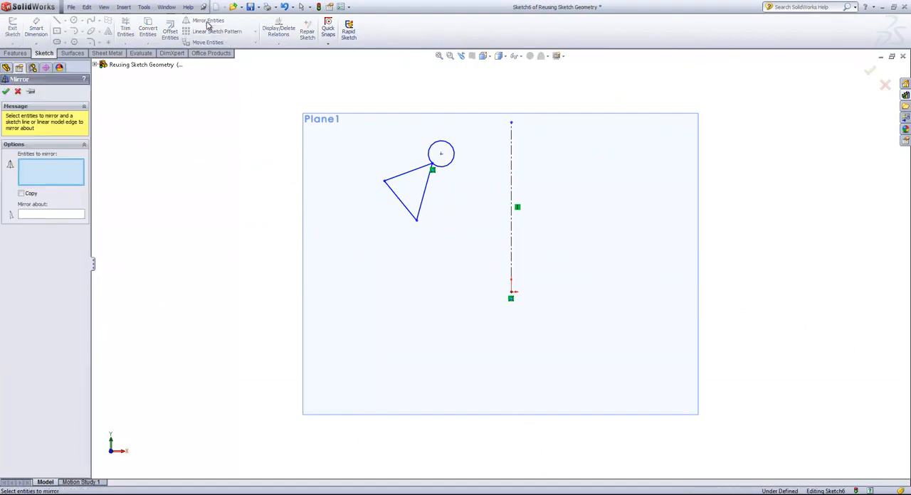
pyautogui.click(453, 148)
pyautogui.click(431, 186)
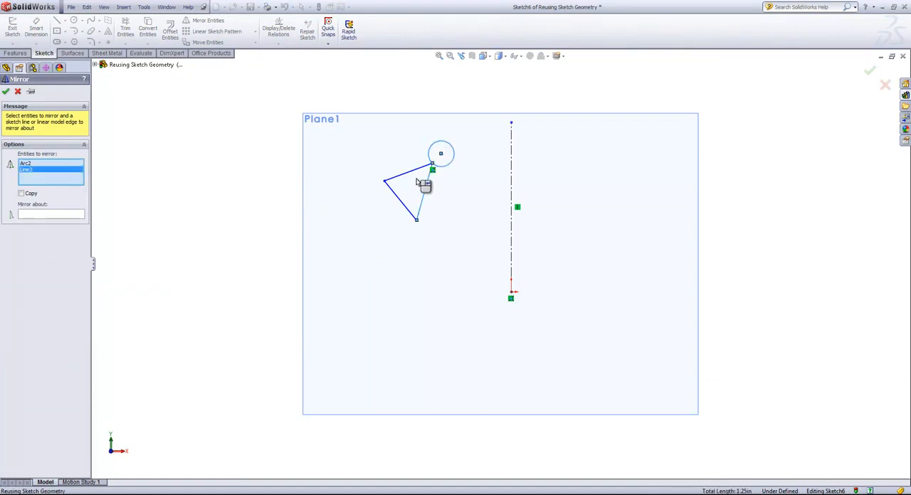
pyautogui.click(413, 173)
pyautogui.click(73, 214)
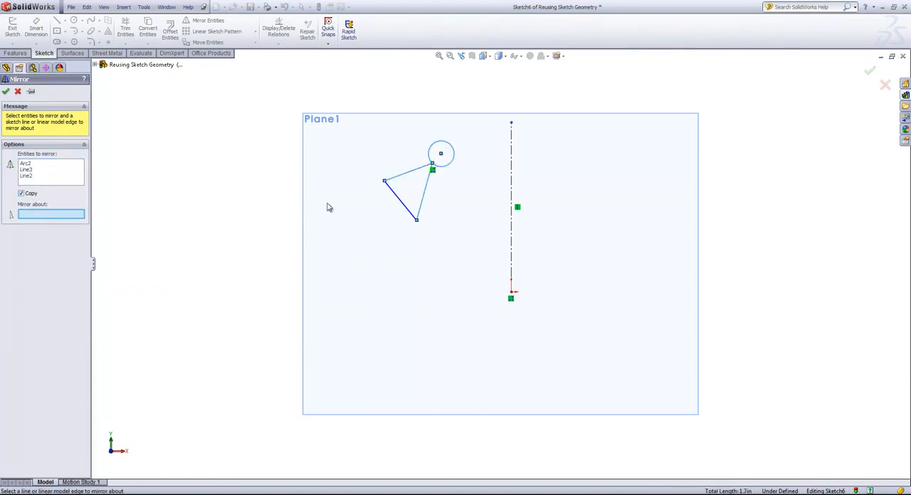
pyautogui.click(511, 192)
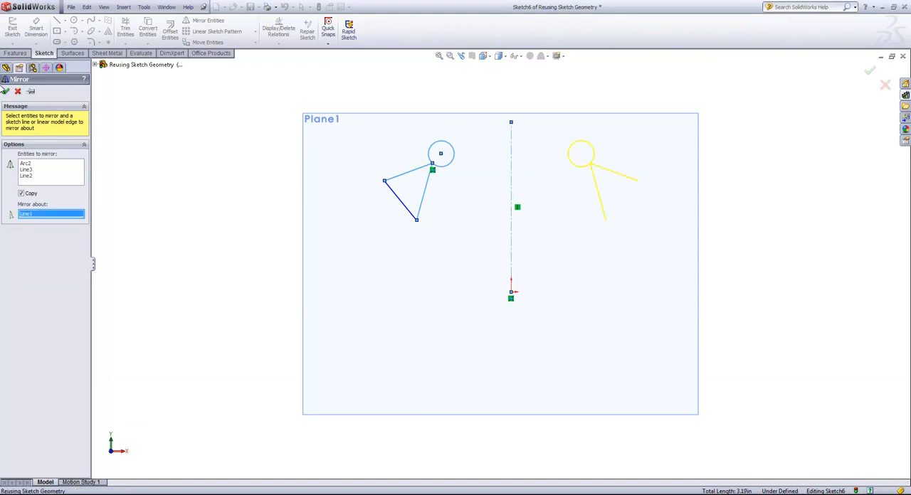
pyautogui.click(5, 92)
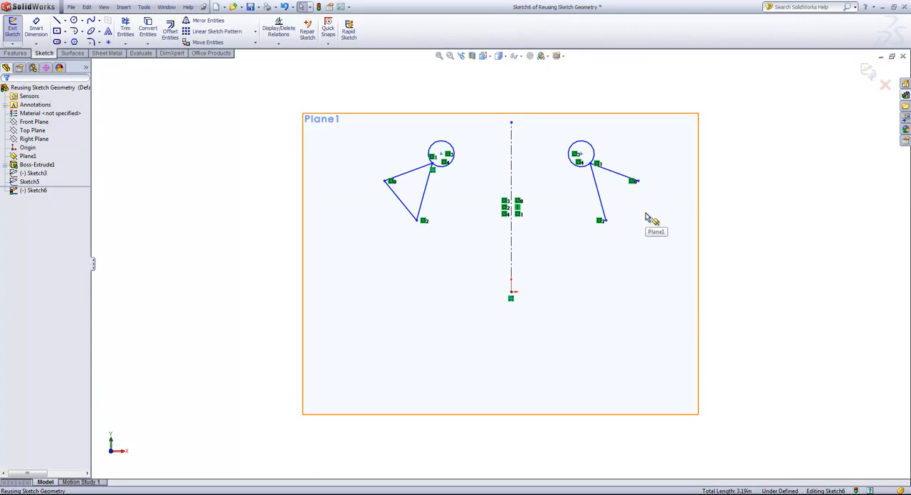
# Step: Turn on Dynamic Mirror with the vertical centerline as the mirror line
pyautogui.click(123, 9)
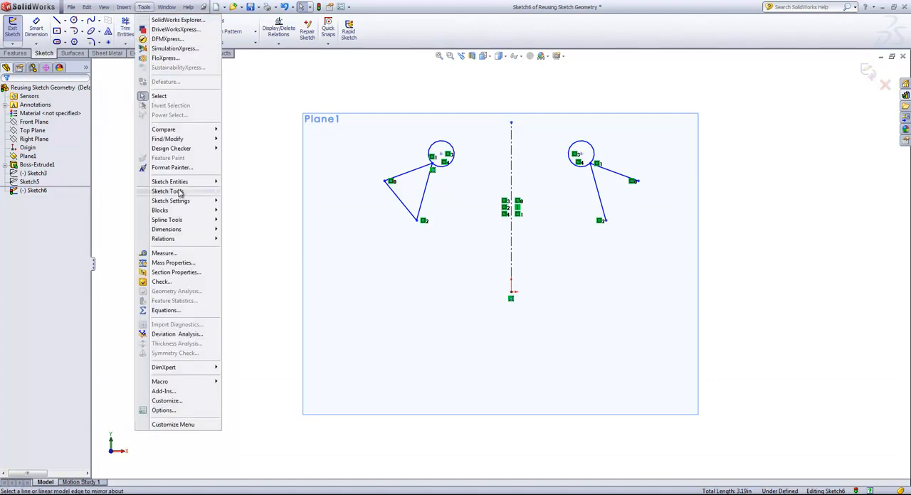
pyautogui.moveTo(179, 192)
pyautogui.click(249, 280)
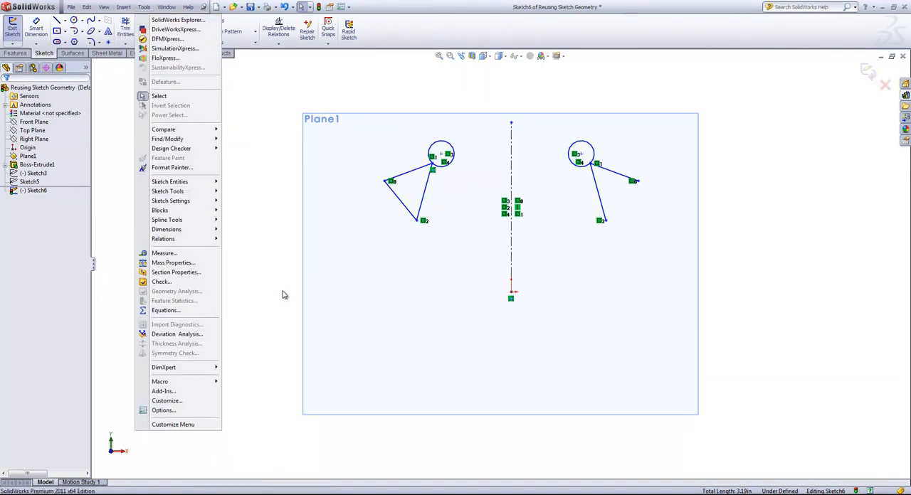
pyautogui.click(512, 171)
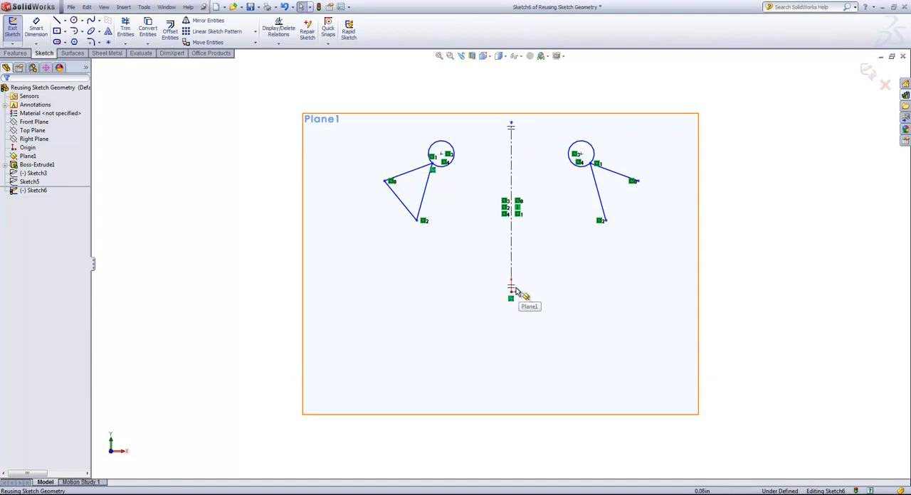
# Step: Draw a chain of four lines around the right-hand shapes, from near the centerline's lower end out, up and back to its upper endpoint
pyautogui.click(57, 20)
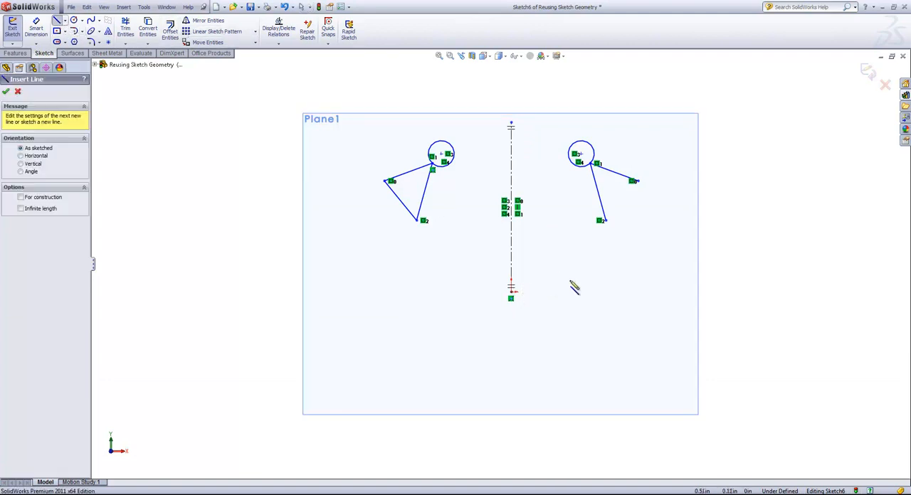
pyautogui.click(552, 273)
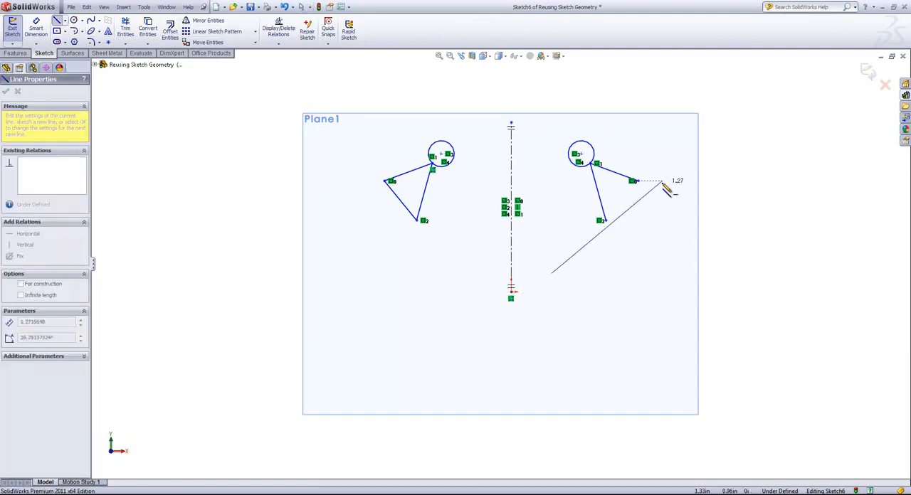
pyautogui.click(652, 217)
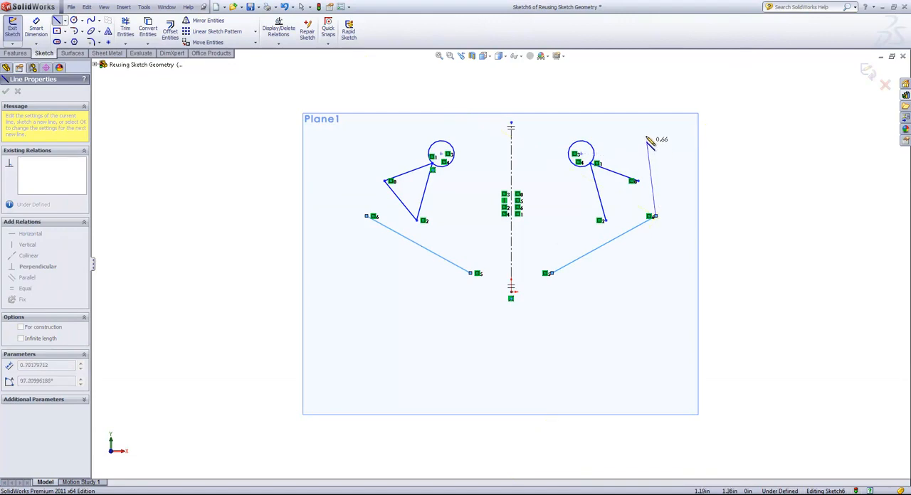
pyautogui.click(637, 123)
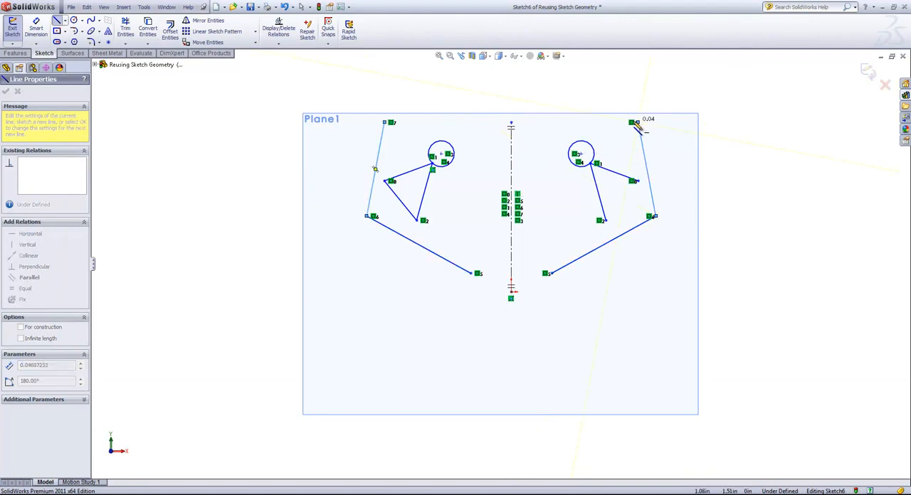
pyautogui.click(551, 123)
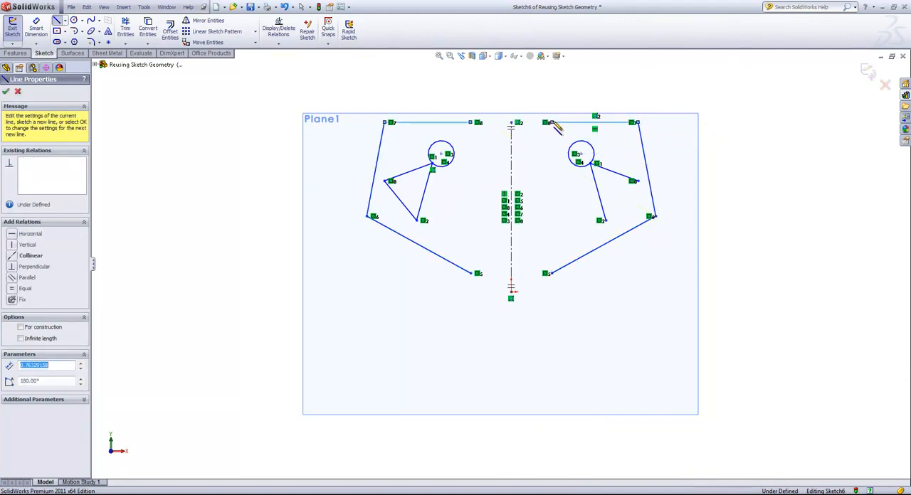
pyautogui.click(511, 124)
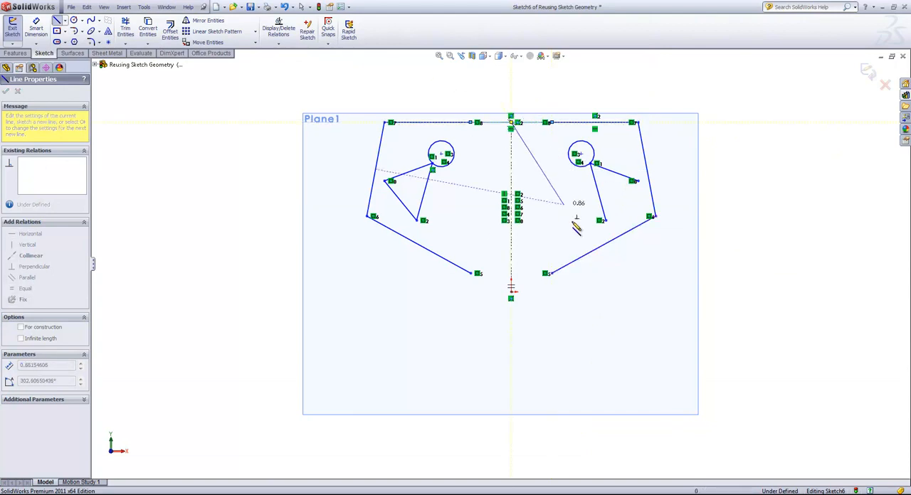
pyautogui.press('Escape')
pyautogui.rightClick(547, 146)
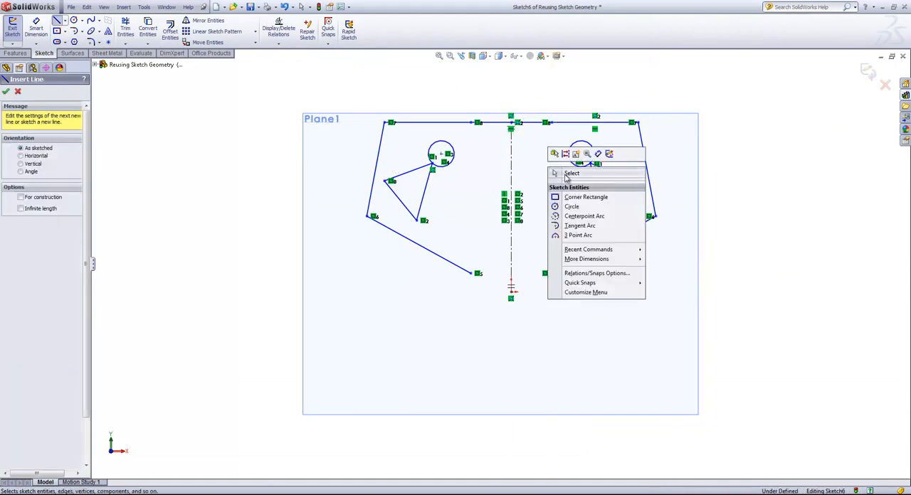
pyautogui.click(573, 171)
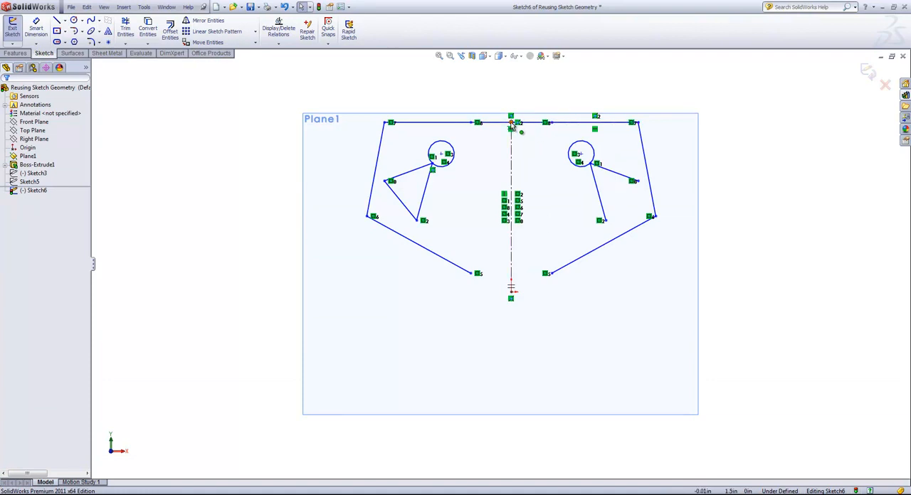
# Step: Delete the short line crossing the centerline's top, then the right half's upper horizontal line and outer side line
pyautogui.click(530, 123)
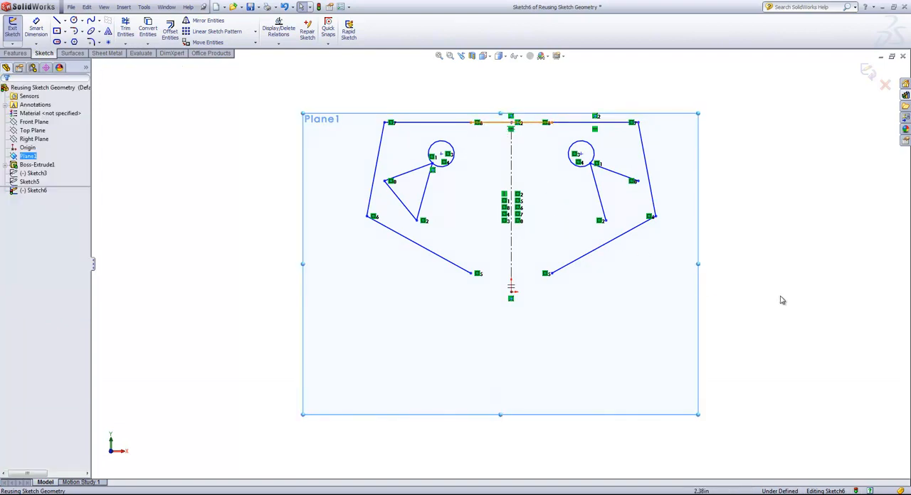
pyautogui.click(539, 123)
pyautogui.click(560, 201)
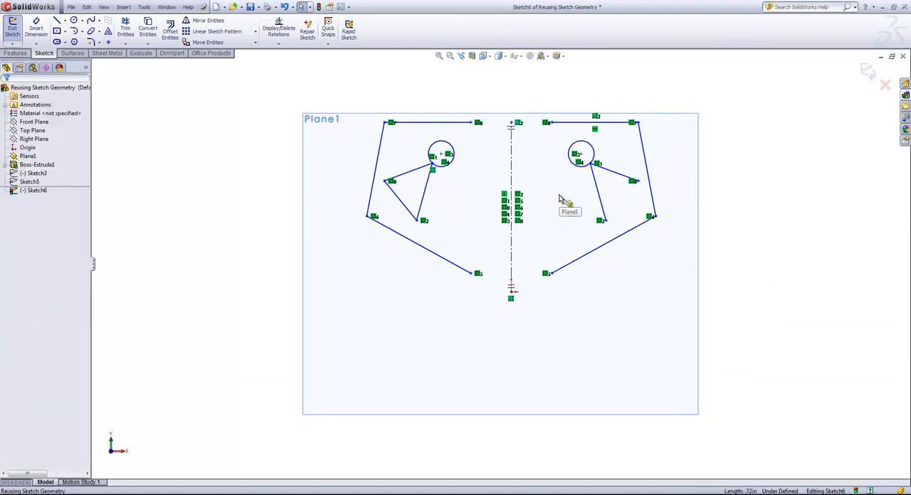
pyautogui.click(582, 133)
pyautogui.press('Delete')
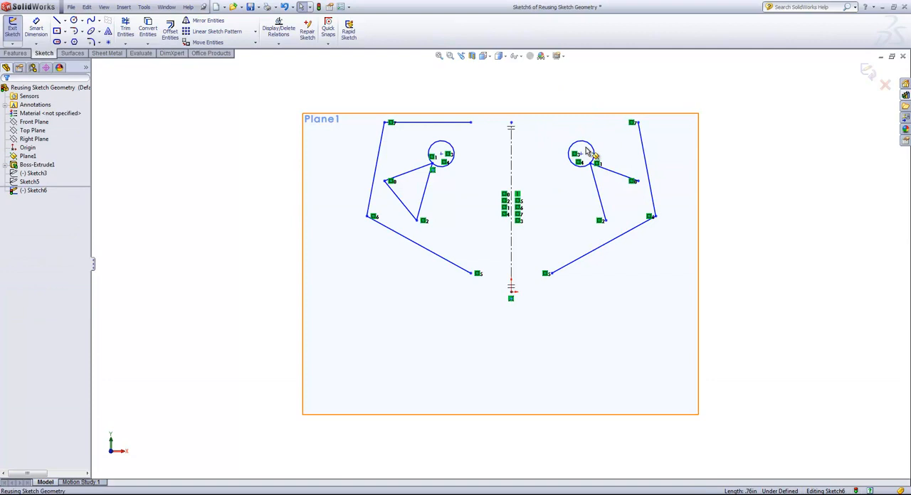
pyautogui.click(643, 153)
pyautogui.press('Delete')
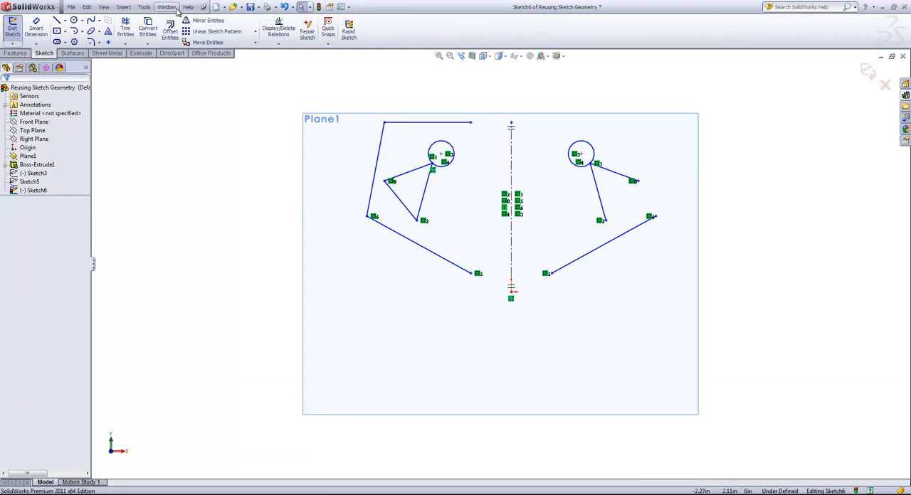
# Step: Turn off Dynamic Mirror for the sketch
pyautogui.click(143, 6)
pyautogui.moveTo(189, 196)
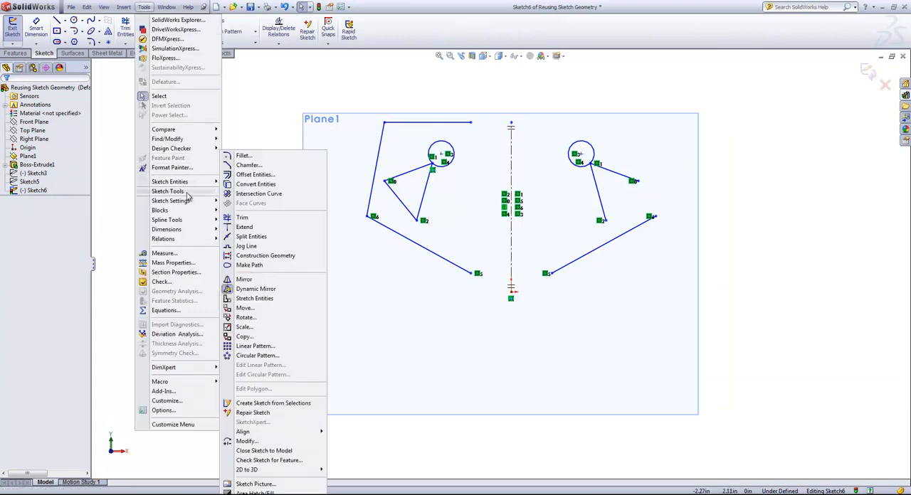
pyautogui.press('Escape')
pyautogui.press('Escape')
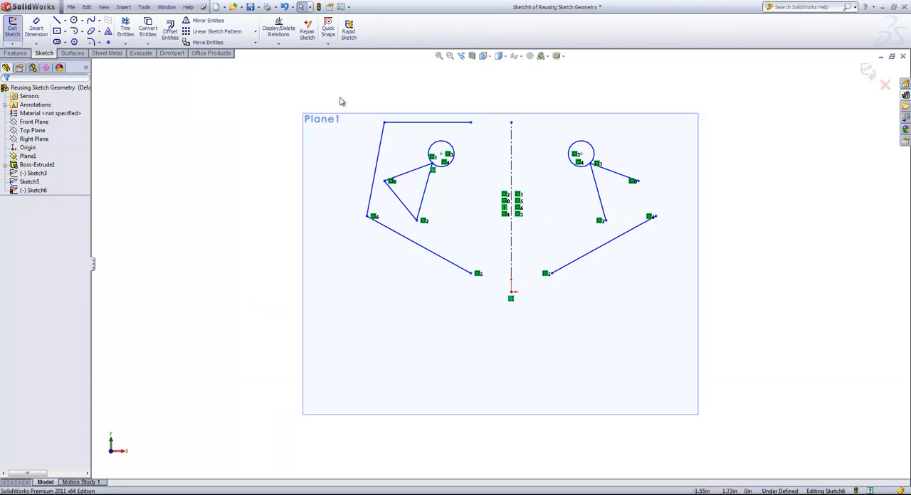
# Step: Select all the entities in the sketch, including the centerline, and delete them
pyautogui.moveTo(335, 96)
pyautogui.mouseDown()
pyautogui.moveTo(640, 322)
pyautogui.moveTo(700, 354)
pyautogui.mouseUp()
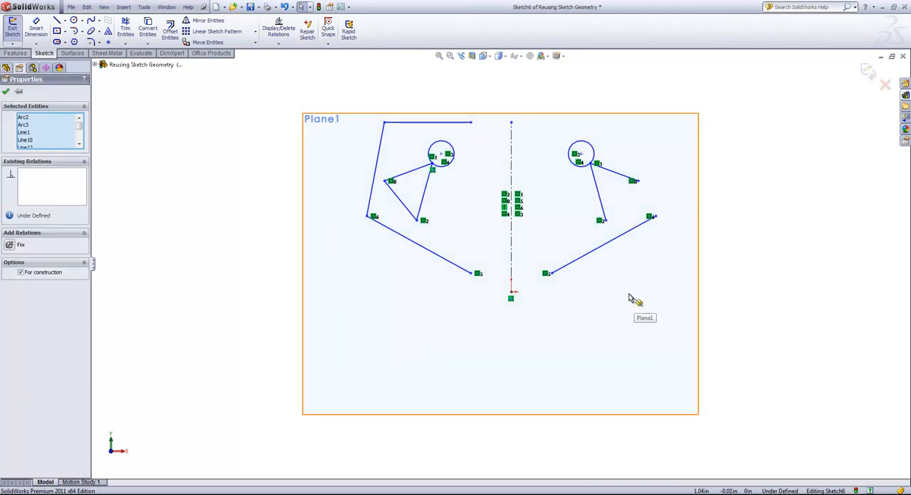
pyautogui.press('Delete')
pyautogui.scroll(1, 605, 288)
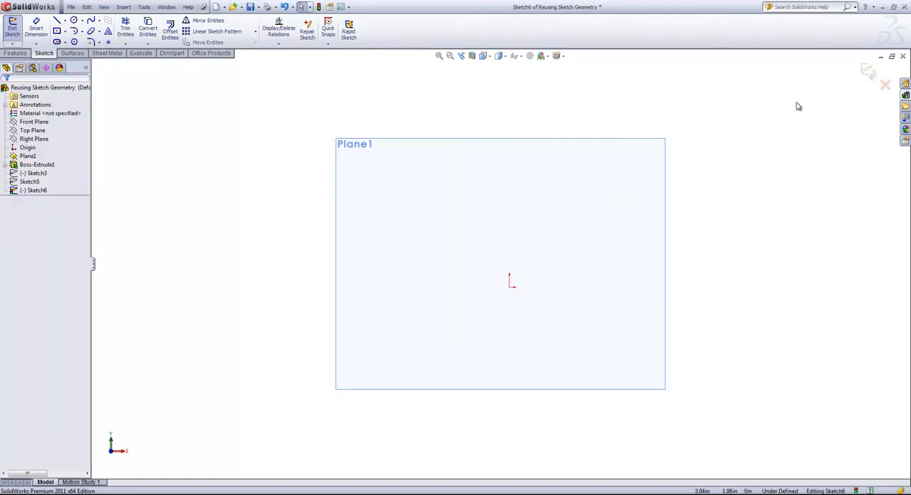
# Step: Sketch a circle of about 0.1 in radius directly above the origin, centered at about X 0, Y 1.12 in
pyautogui.click(74, 20)
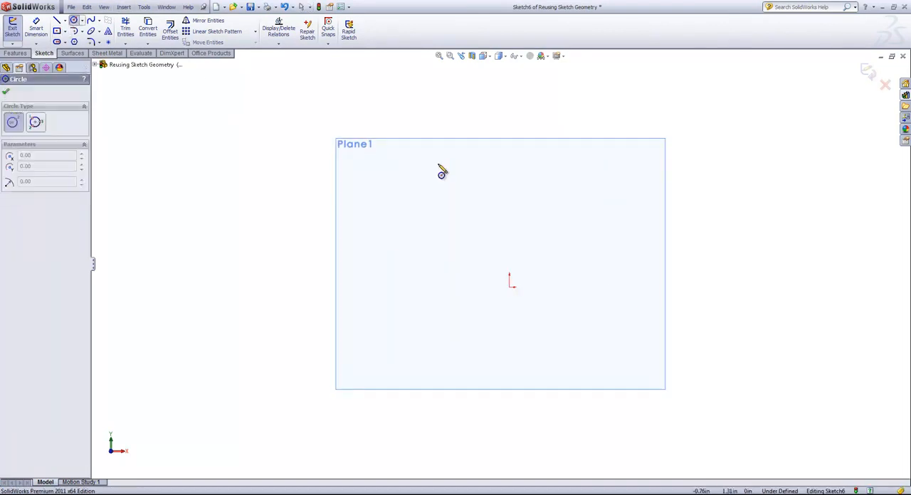
pyautogui.click(509, 181)
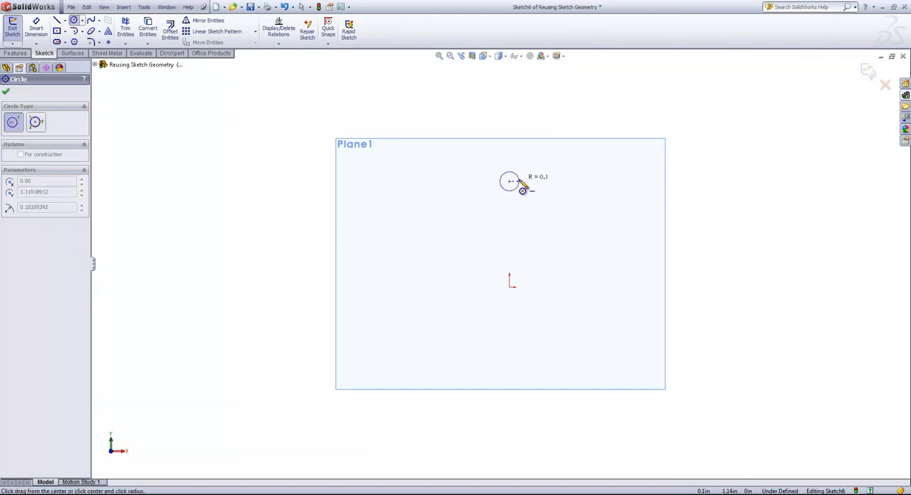
pyautogui.click(520, 183)
pyautogui.press('Escape')
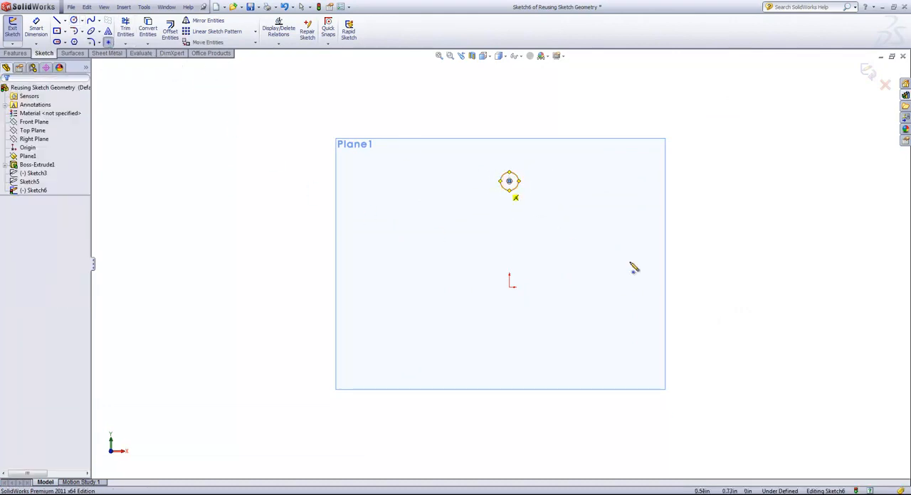
# Step: Place a sketch point up and to the side of the origin at about X 0.52, Y 0.41 in
pyautogui.click(559, 249)
pyautogui.rightClick(414, 173)
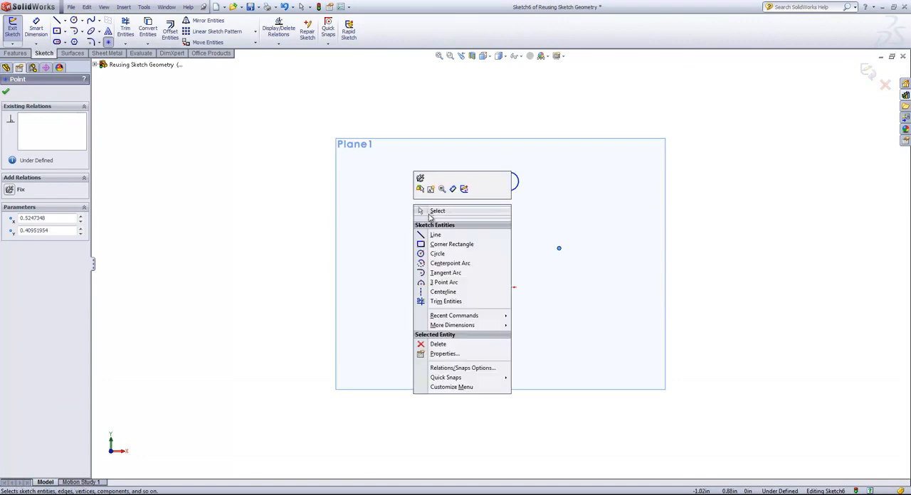
pyautogui.click(432, 212)
# Step: Set up a circular sketch pattern of the small circle, using the separate sketch point as the pattern center
pyautogui.click(254, 32)
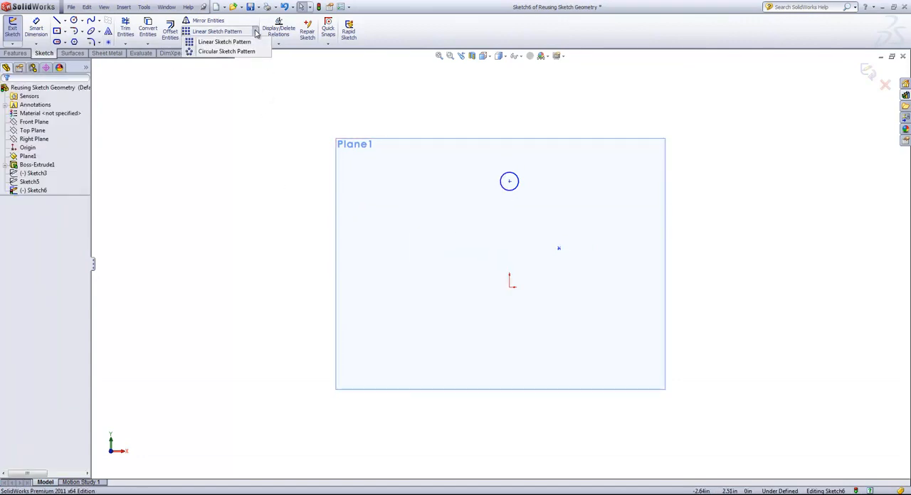
pyautogui.click(221, 55)
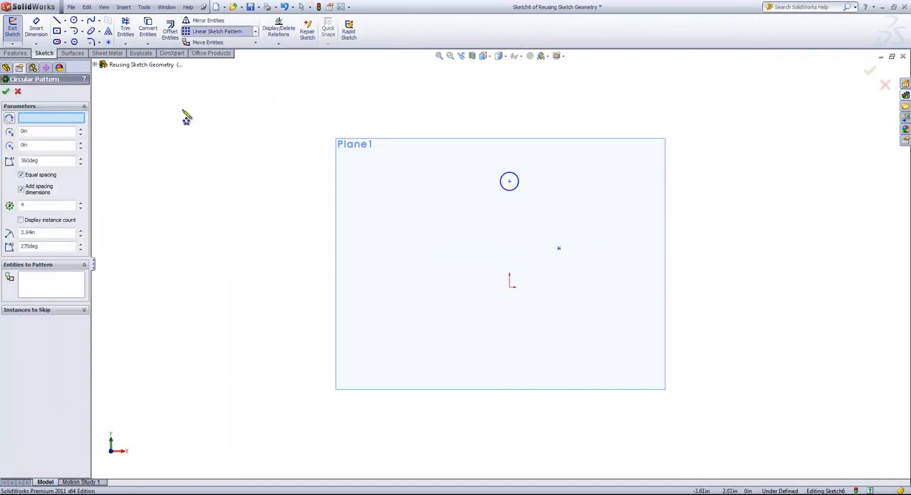
pyautogui.click(512, 189)
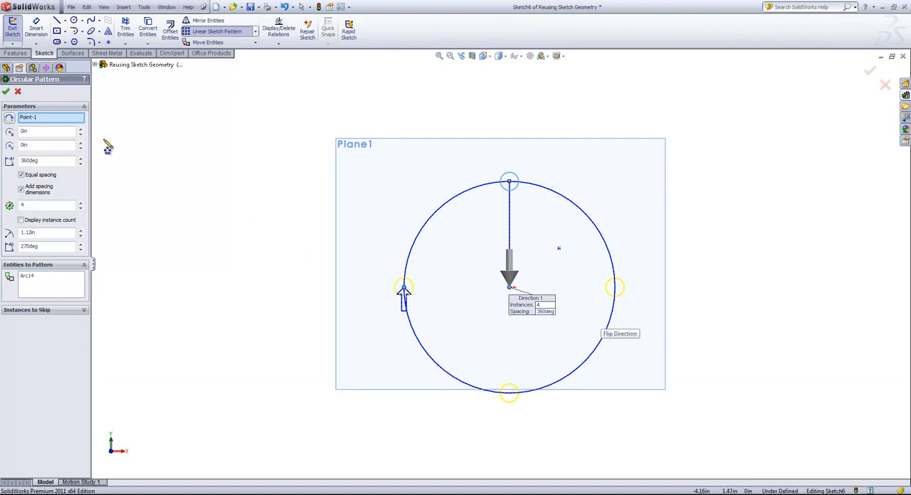
pyautogui.click(33, 118)
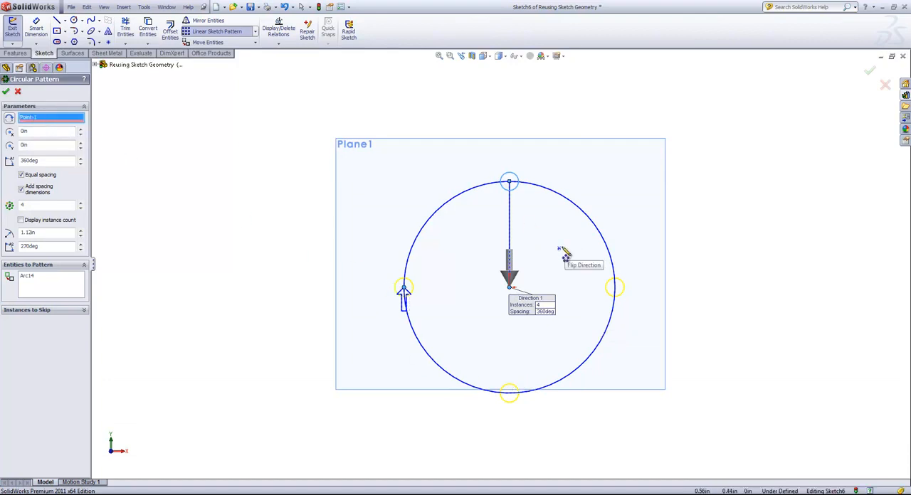
pyautogui.click(559, 251)
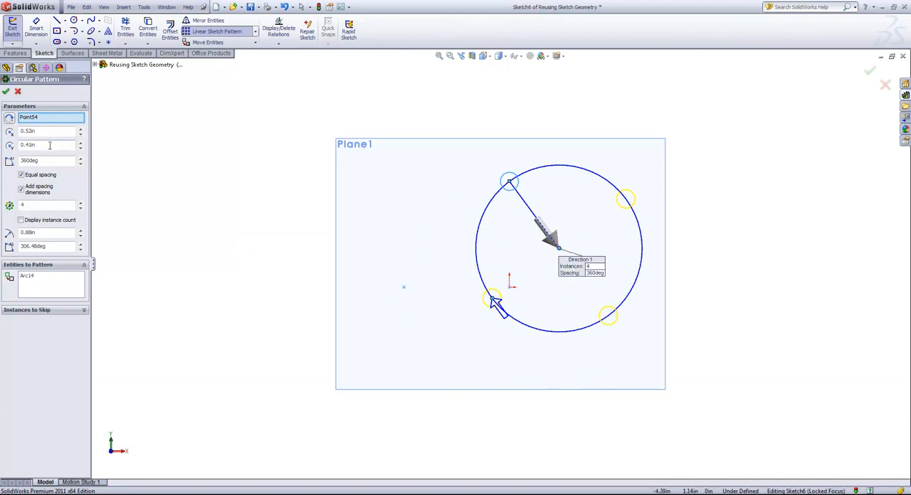
# Step: Adjust the circular pattern's center coordinates to X 0.52 in and Y 0.31 in
pyautogui.click(81, 143)
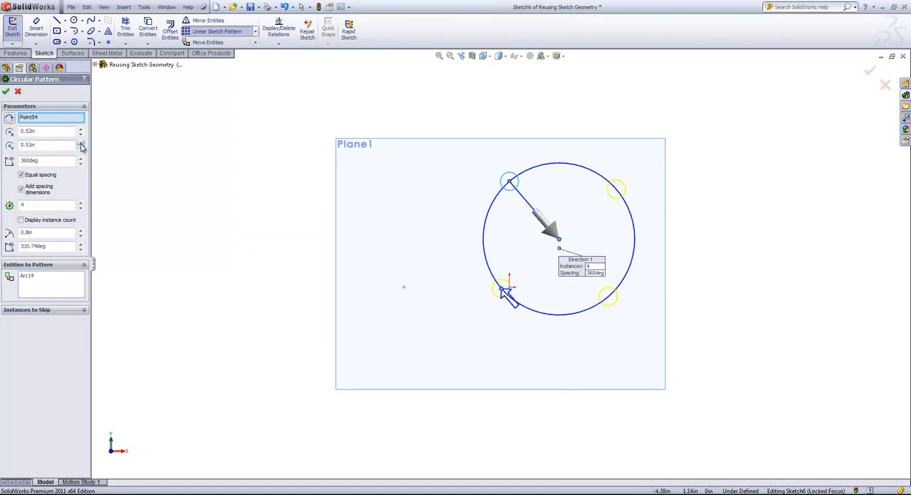
pyautogui.click(81, 149)
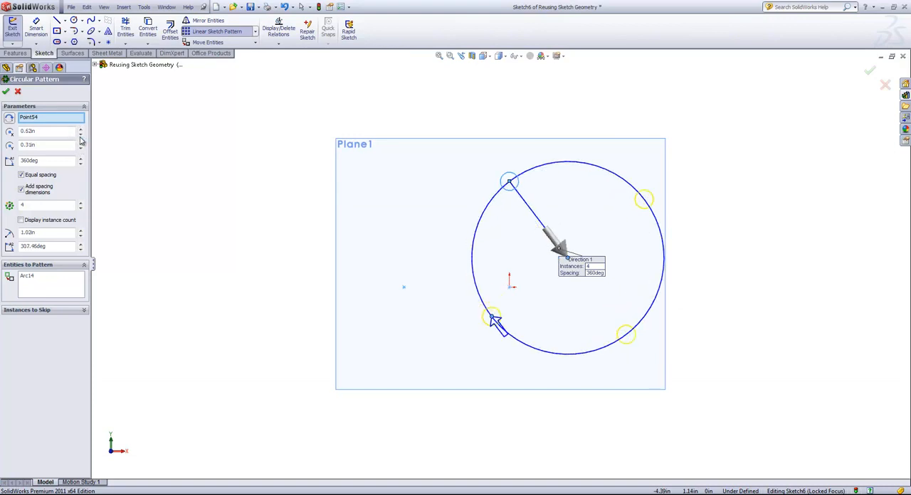
pyautogui.click(81, 135)
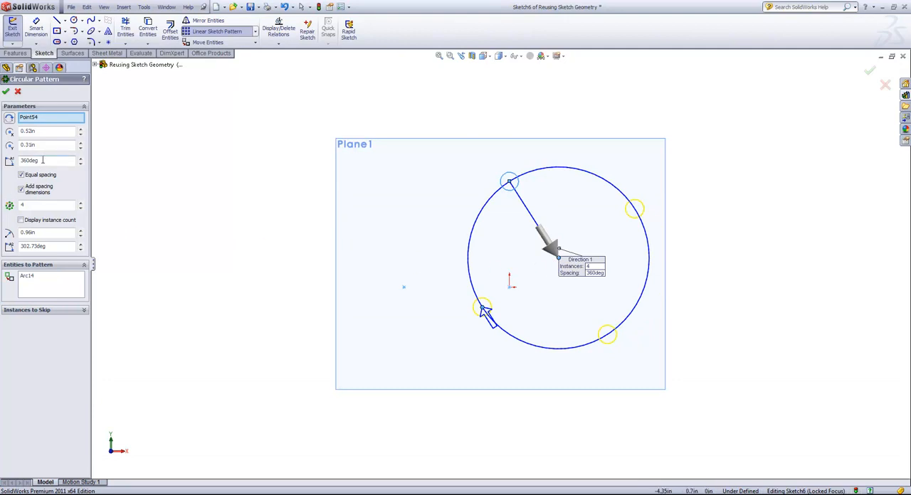
# Step: Set the circular pattern to 5 instances and increase its radius to 1.16 in
pyautogui.click(80, 203)
pyautogui.click(81, 203)
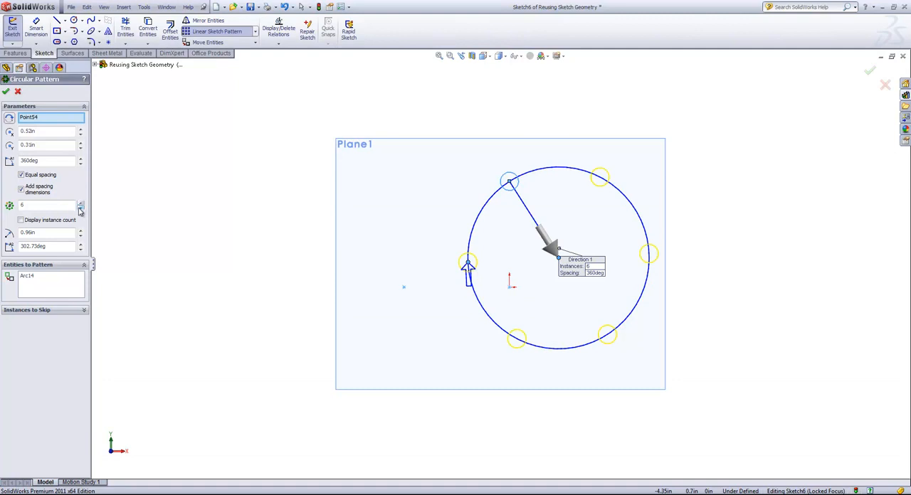
pyautogui.click(80, 208)
pyautogui.click(81, 231)
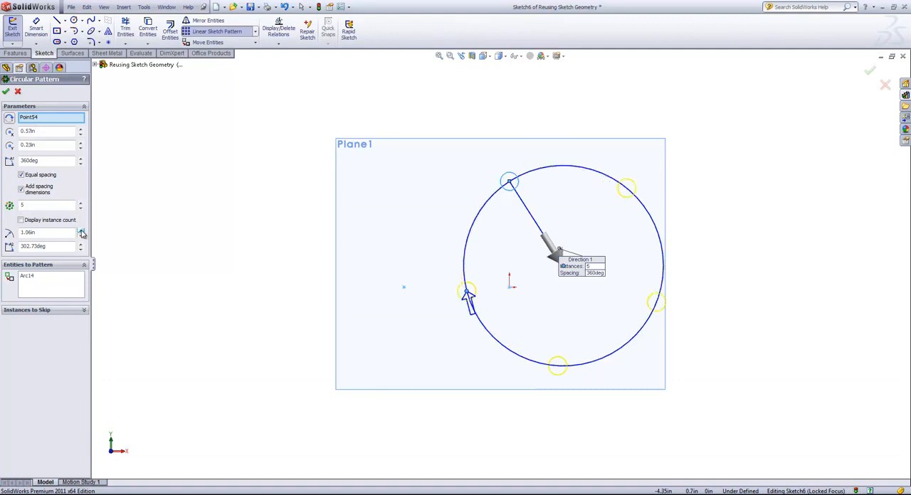
pyautogui.click(81, 231)
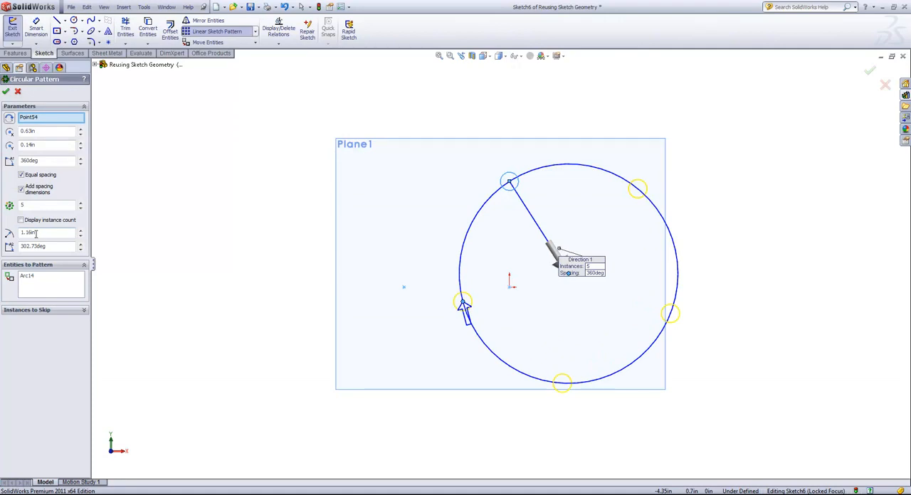
# Step: Turn equal spacing off and back on, and apply the circular pattern
pyautogui.click(22, 175)
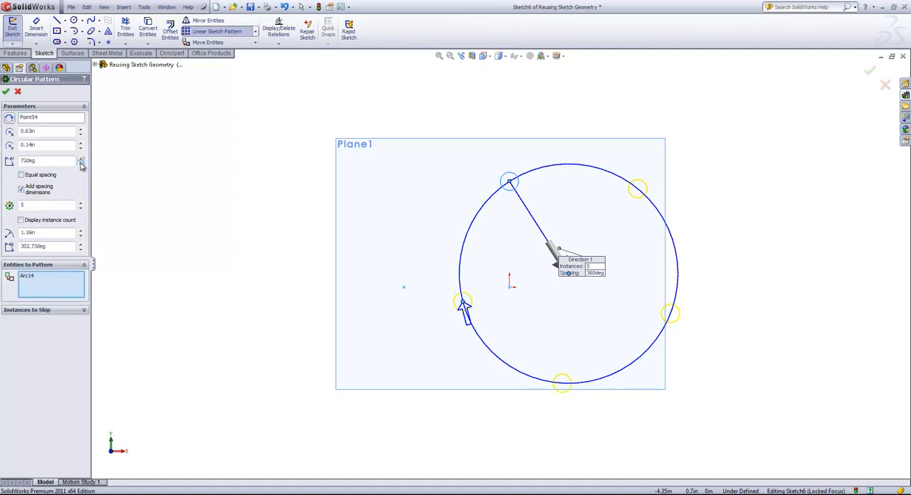
pyautogui.click(39, 175)
pyautogui.click(5, 91)
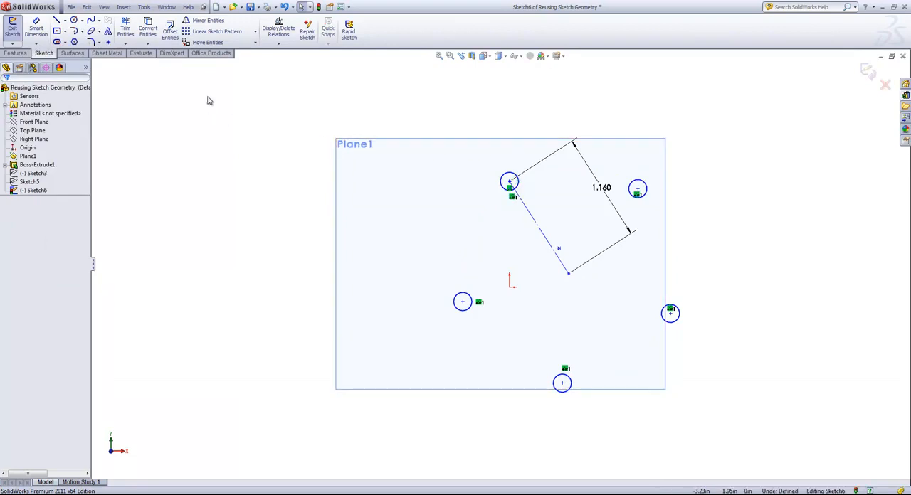
# Step: Set up a linear sketch pattern of the original circle along the reversed X-axis with 0.6 in spacing
pyautogui.click(213, 31)
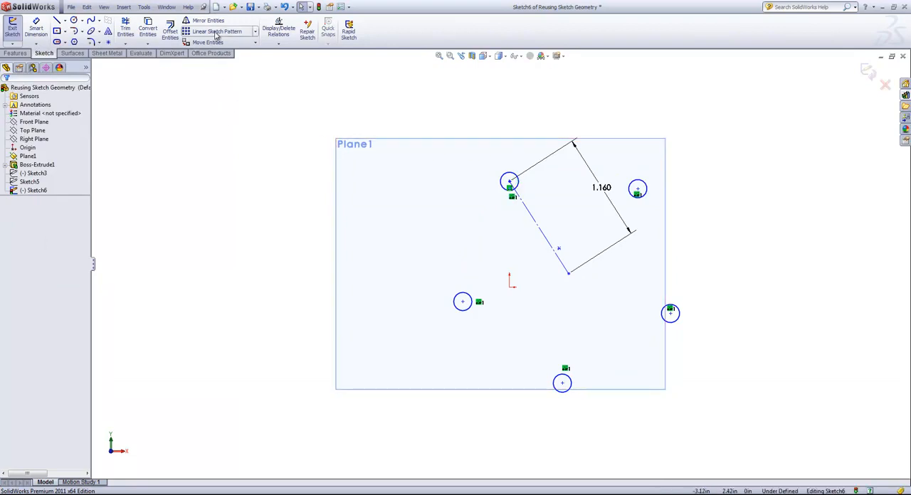
pyautogui.click(517, 183)
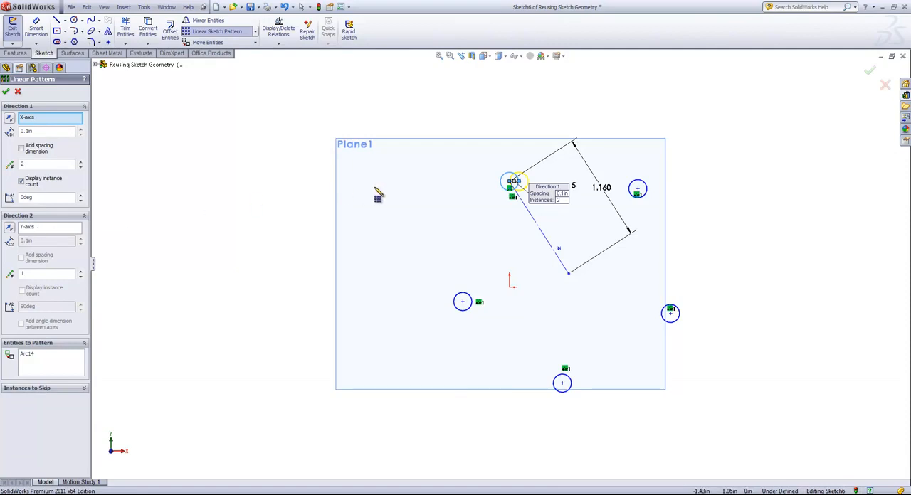
pyautogui.click(10, 117)
pyautogui.click(81, 130)
pyautogui.click(80, 130)
pyautogui.click(80, 129)
pyautogui.click(81, 129)
pyautogui.click(80, 129)
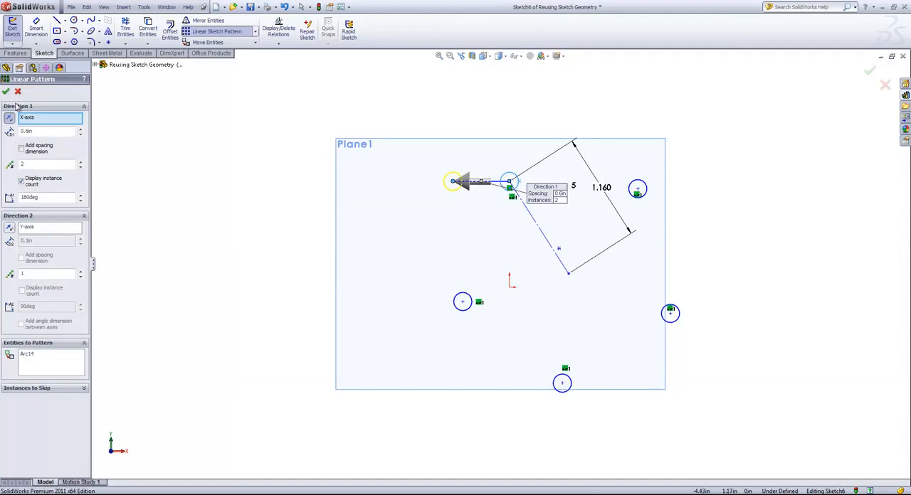
# Step: Set the linear pattern to 6 instances, include the spacing dimension, and apply it
pyautogui.click(81, 167)
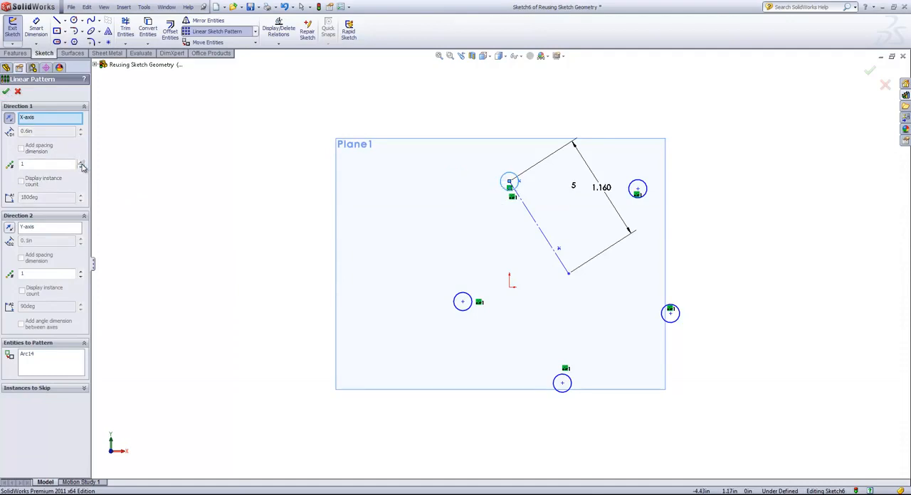
pyautogui.click(81, 162)
pyautogui.click(82, 162)
pyautogui.click(81, 162)
pyautogui.click(81, 163)
pyautogui.click(81, 162)
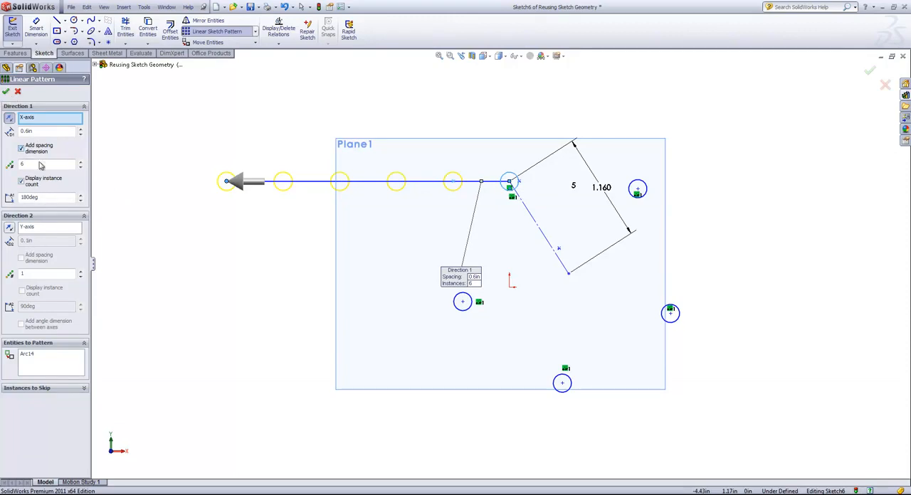
pyautogui.click(6, 91)
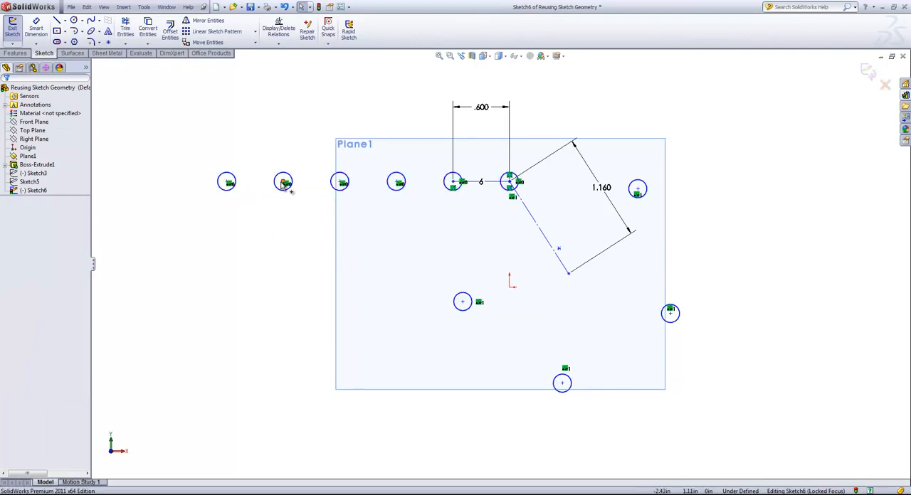
# Step: Reposition the patterned circles by moving one linear instance slightly upward, and shift the instance beside the original circle away from it and downward
pyautogui.moveTo(284, 182)
pyautogui.mouseDown()
pyautogui.moveTo(289, 224)
pyautogui.moveTo(294, 174)
pyautogui.mouseUp()
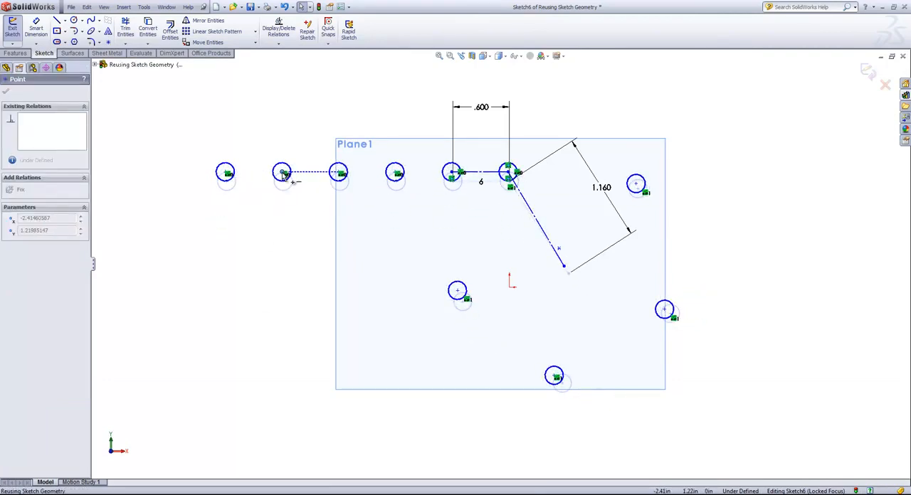
pyautogui.click(285, 226)
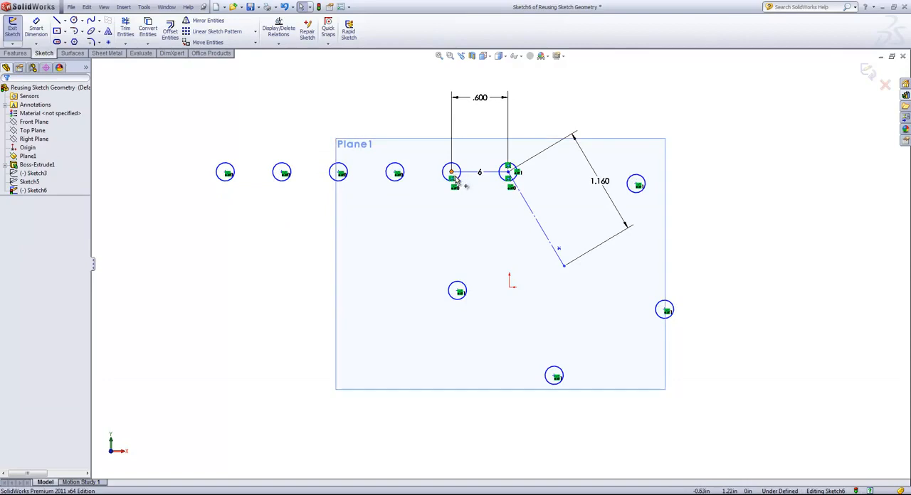
pyautogui.moveTo(465, 191)
pyautogui.mouseDown()
pyautogui.moveTo(470, 242)
pyautogui.moveTo(475, 210)
pyautogui.moveTo(415, 209)
pyautogui.mouseUp()
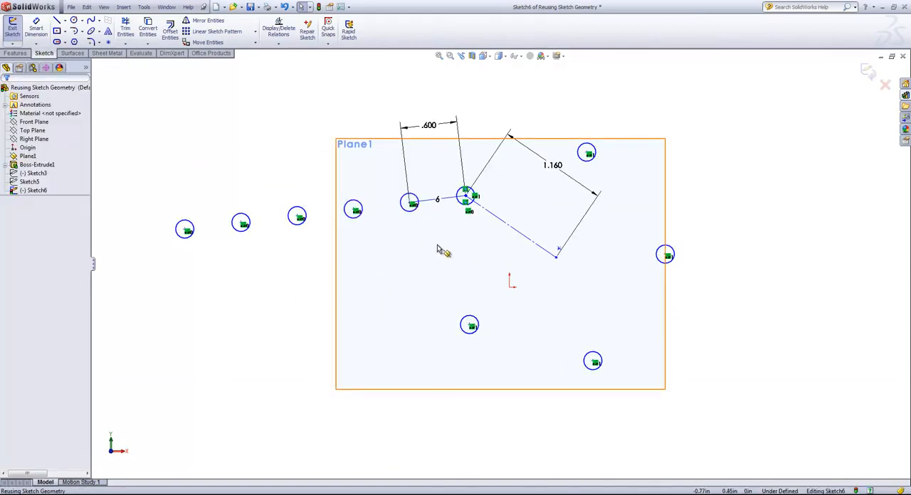